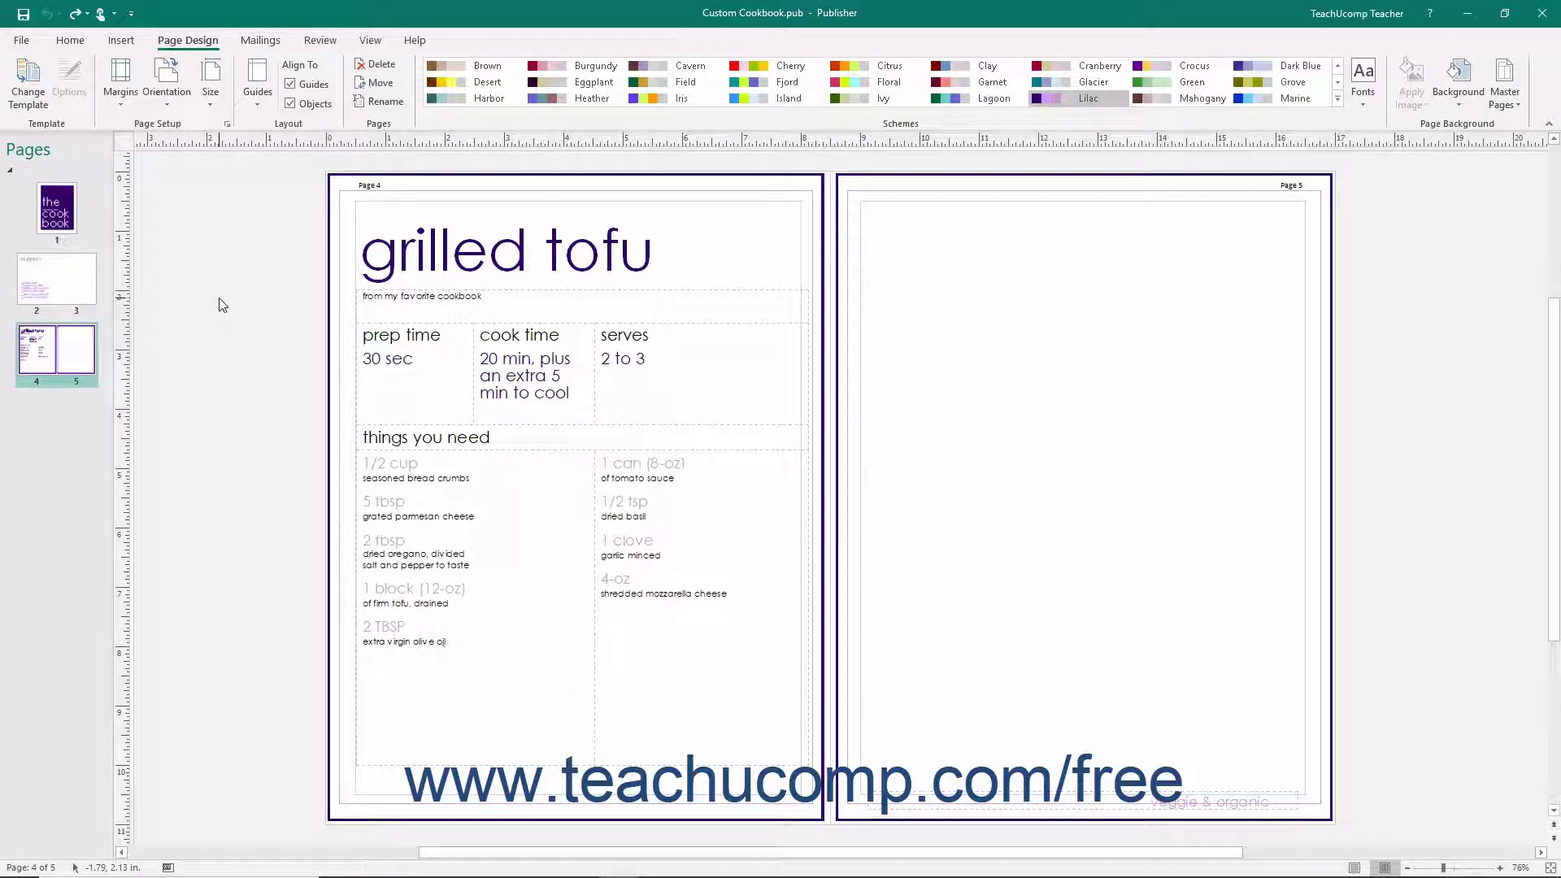
# Step: Try the lilac gradient background on both pages, then remove it again
pyautogui.click(1457, 98)
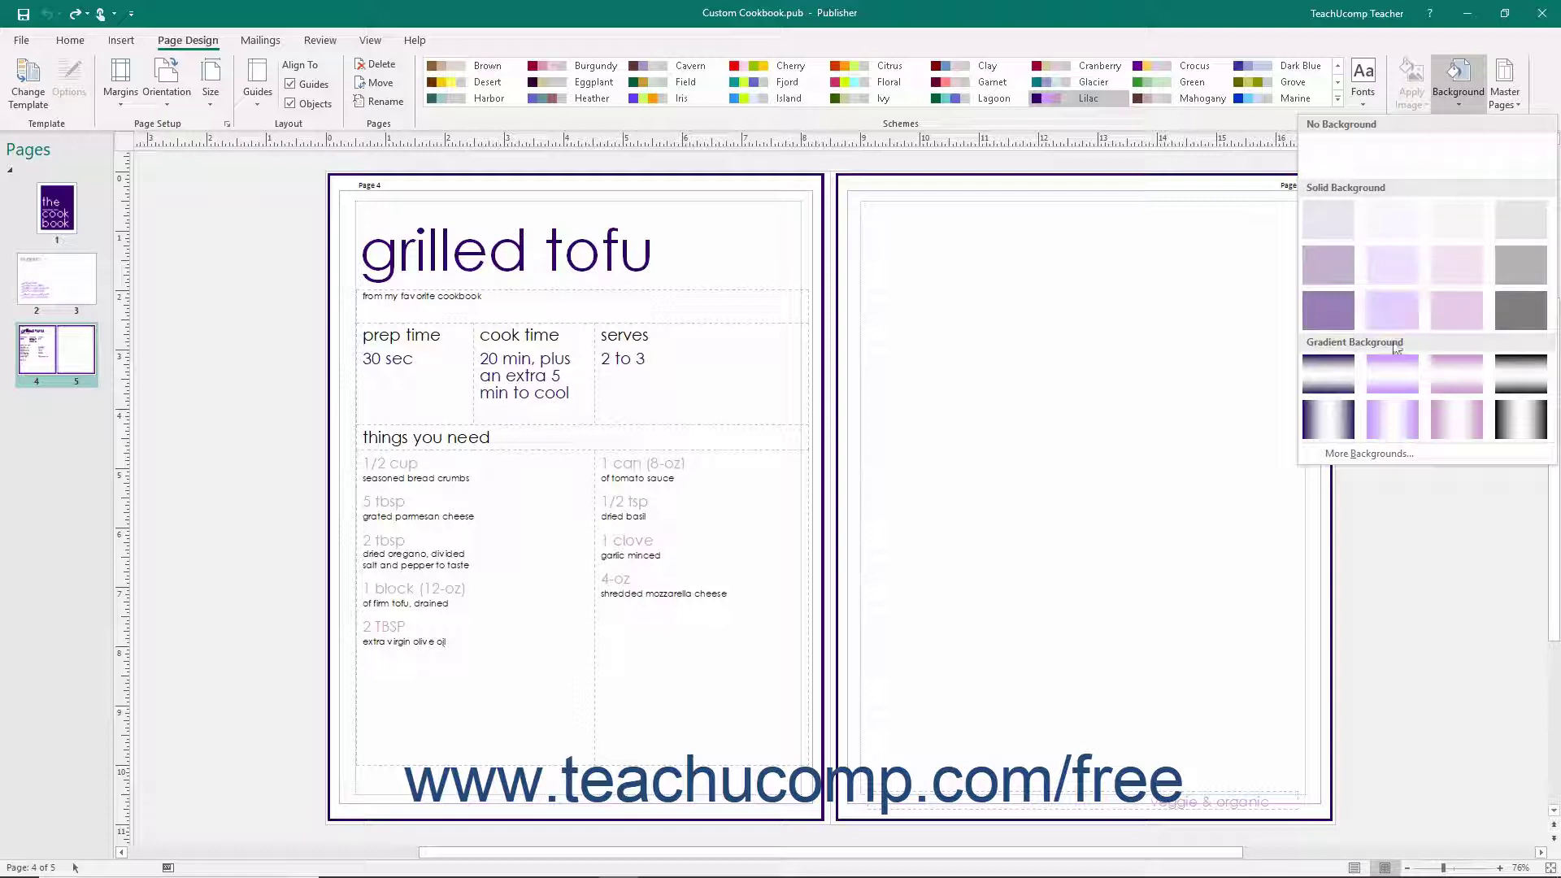
pyautogui.click(1394, 372)
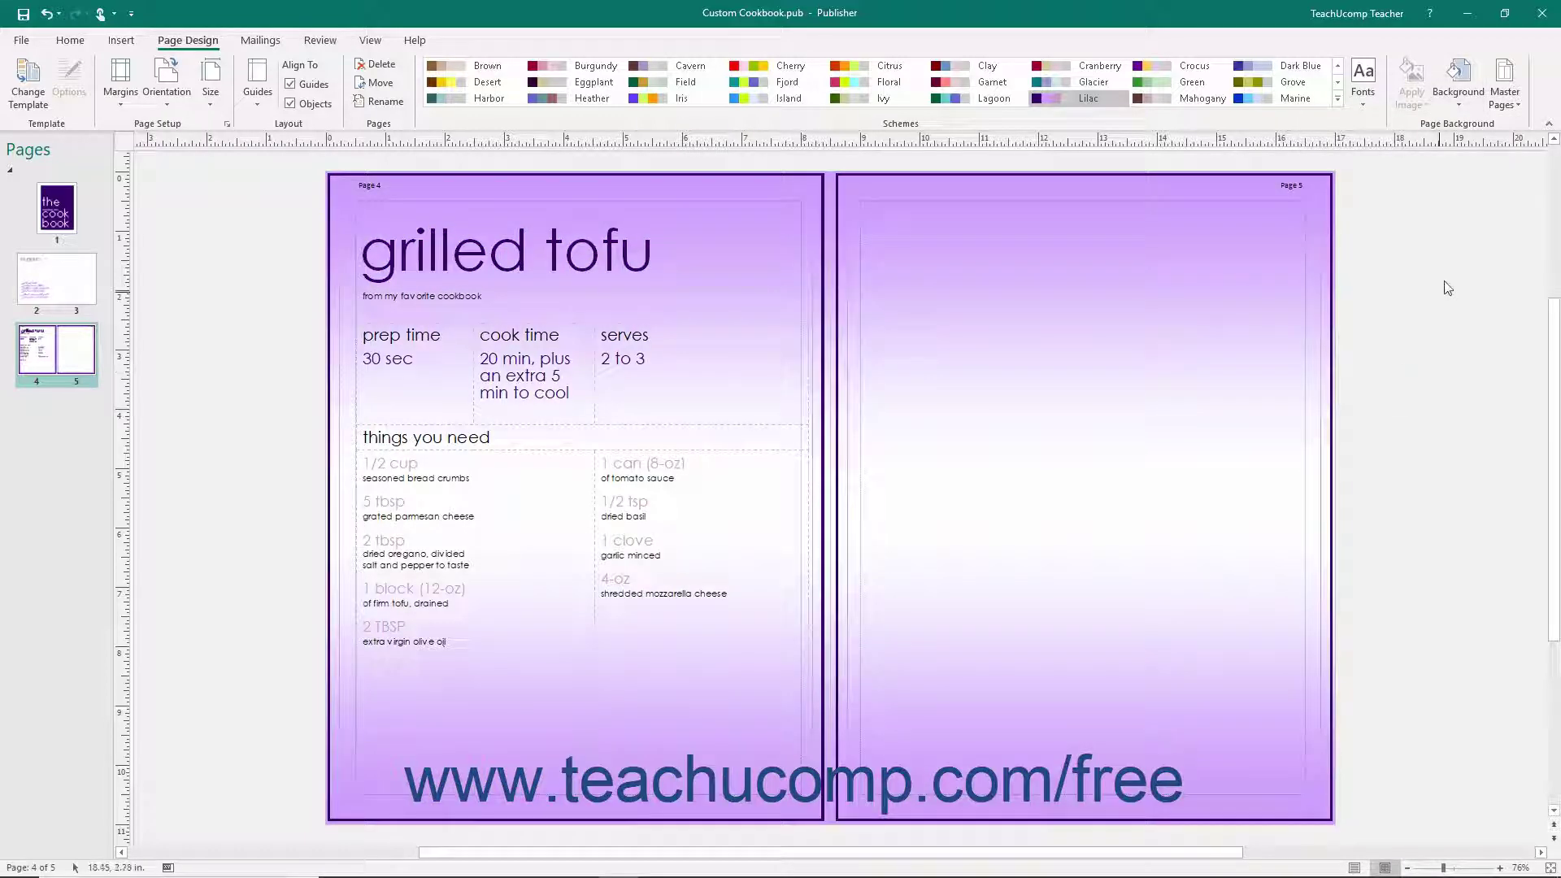
pyautogui.click(1461, 104)
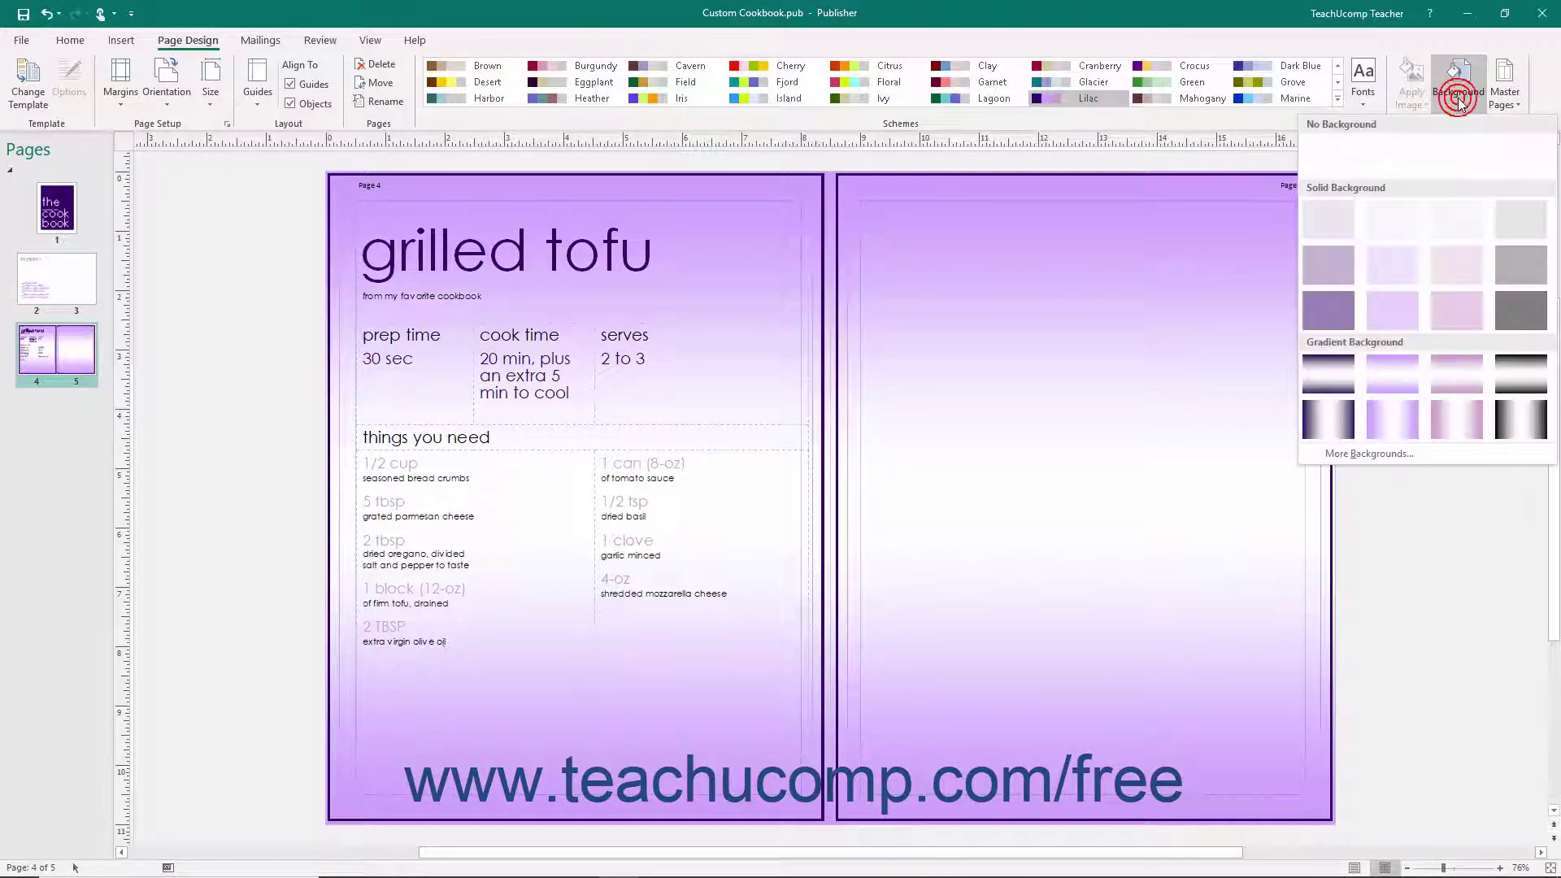
pyautogui.click(1313, 153)
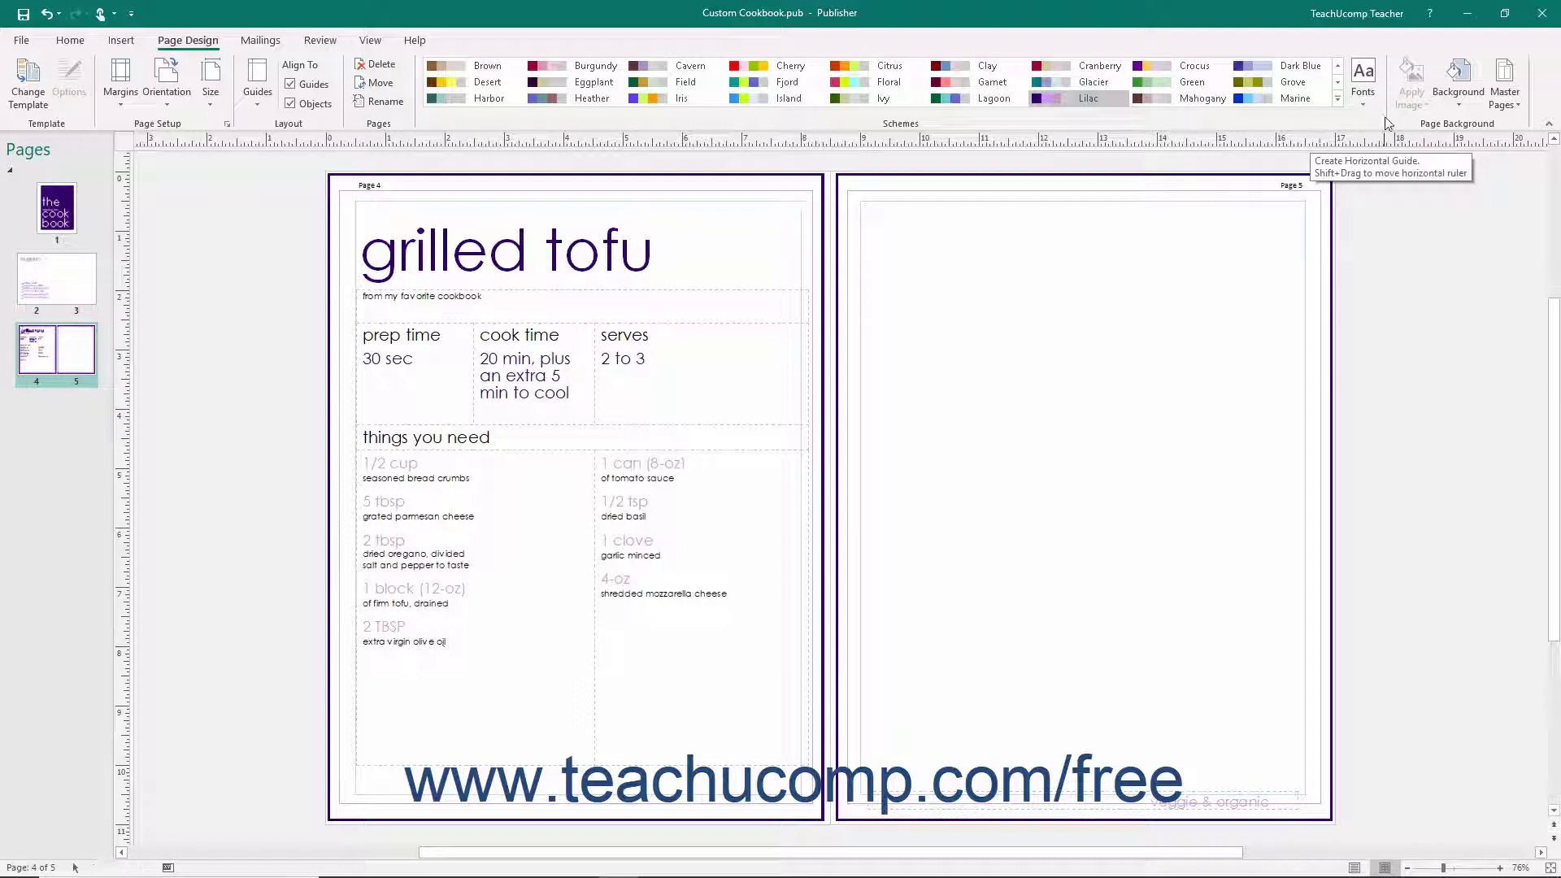
# Step: Give the spread a solid fill background at 91% transparency and bring up More Colors
pyautogui.click(1459, 86)
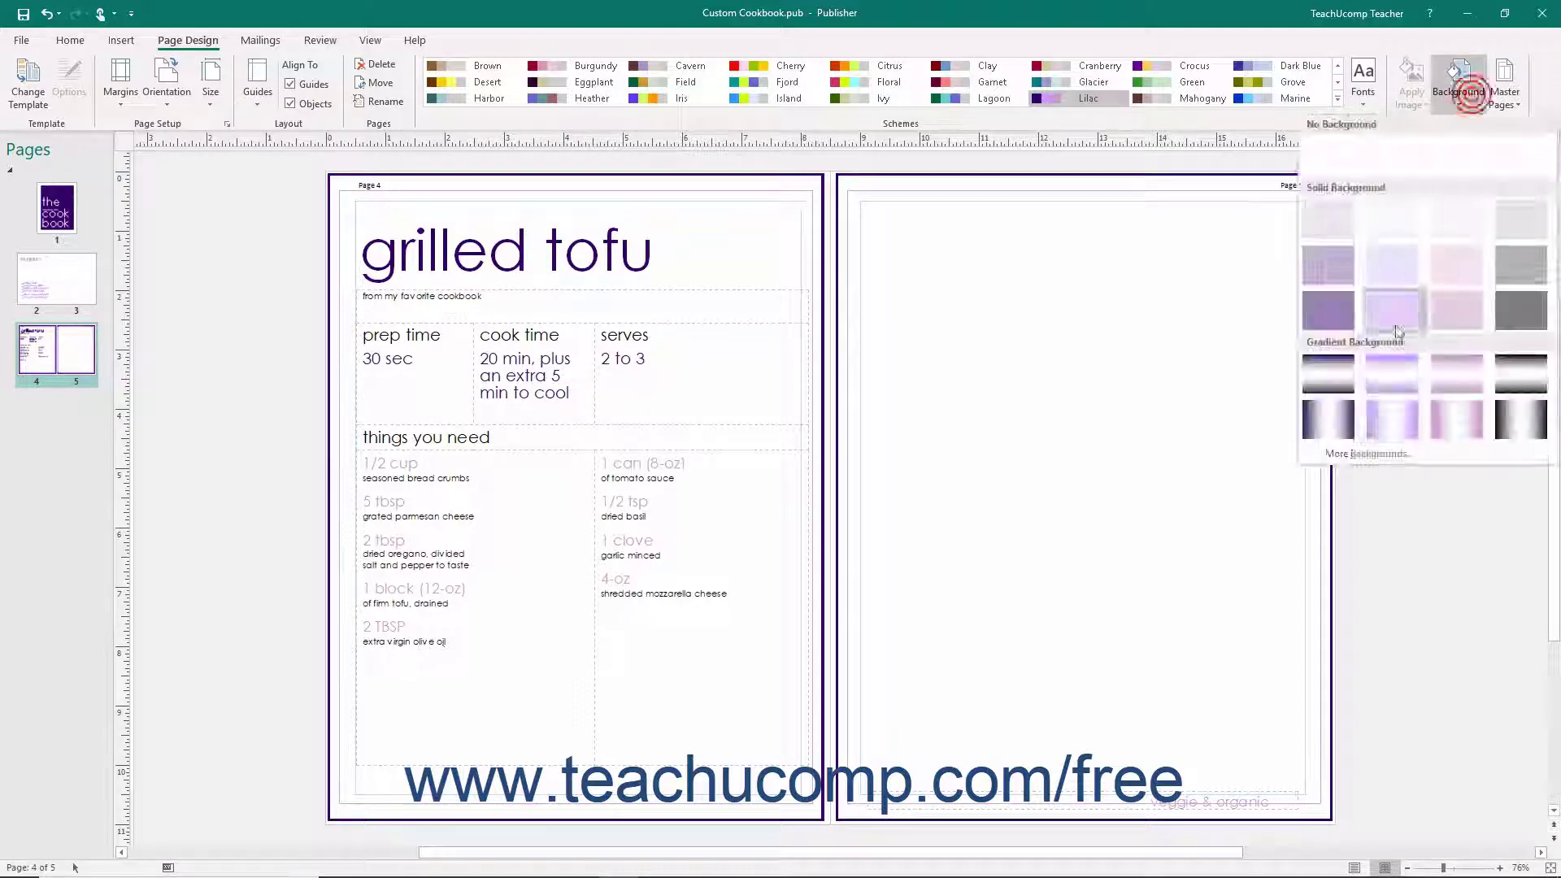
pyautogui.click(1378, 448)
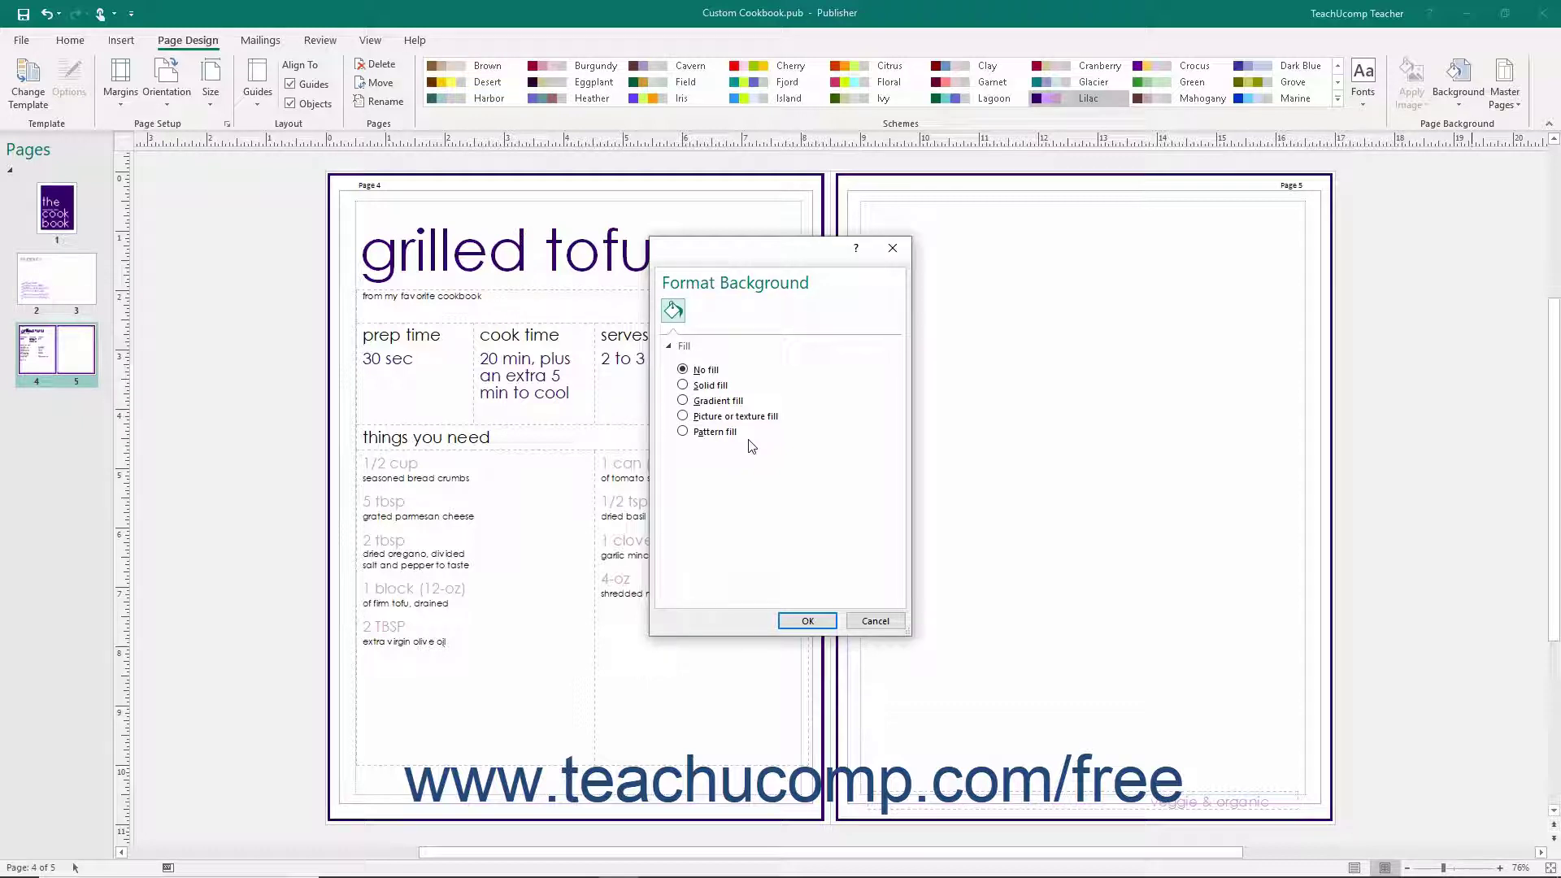
pyautogui.click(683, 386)
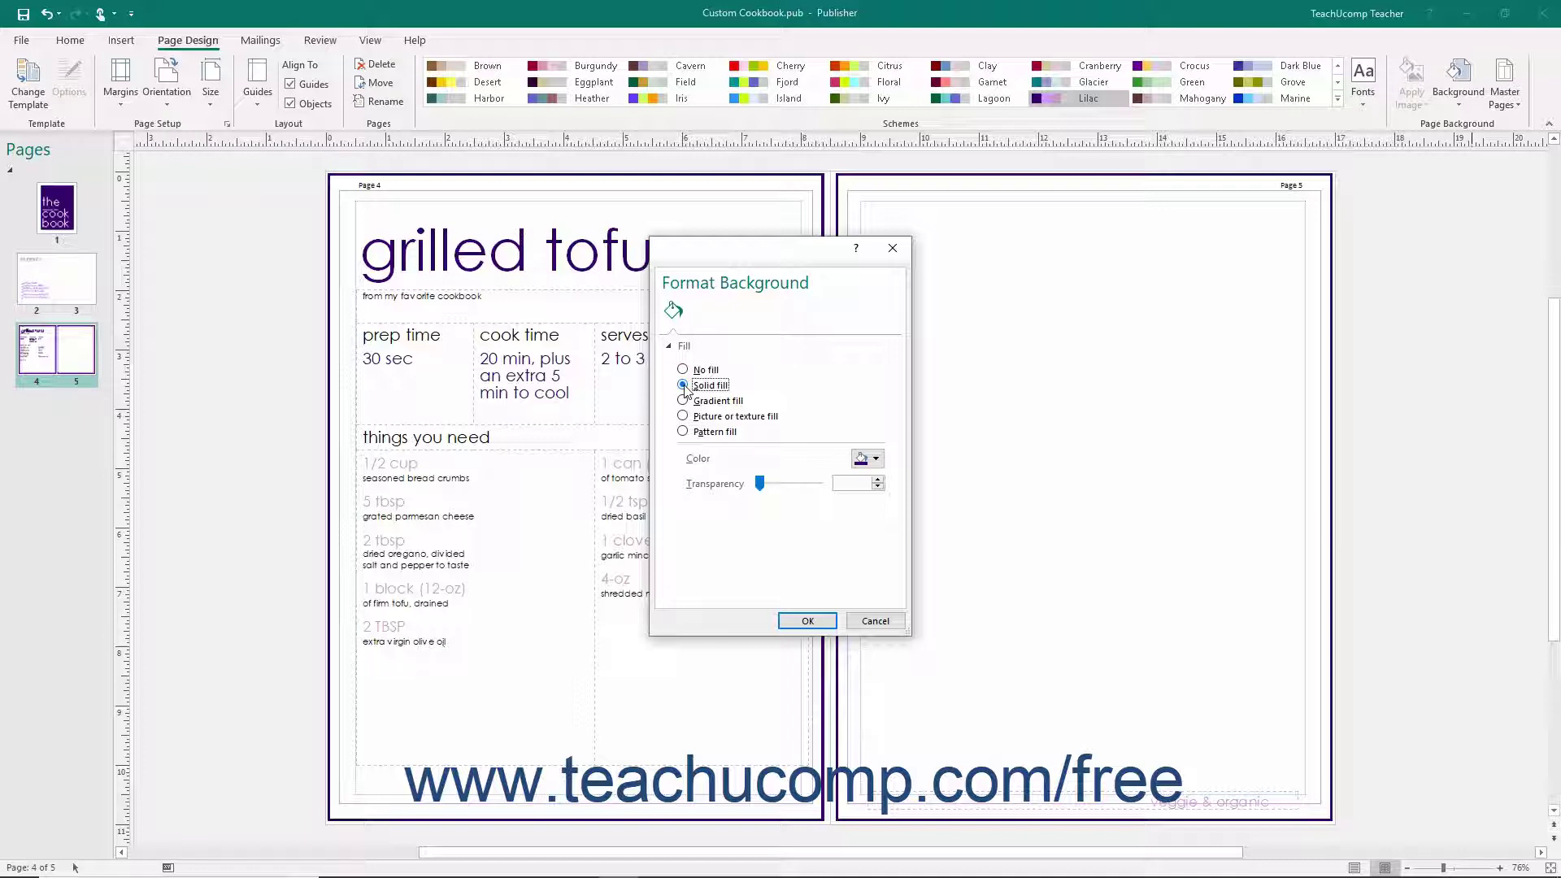
pyautogui.click(878, 459)
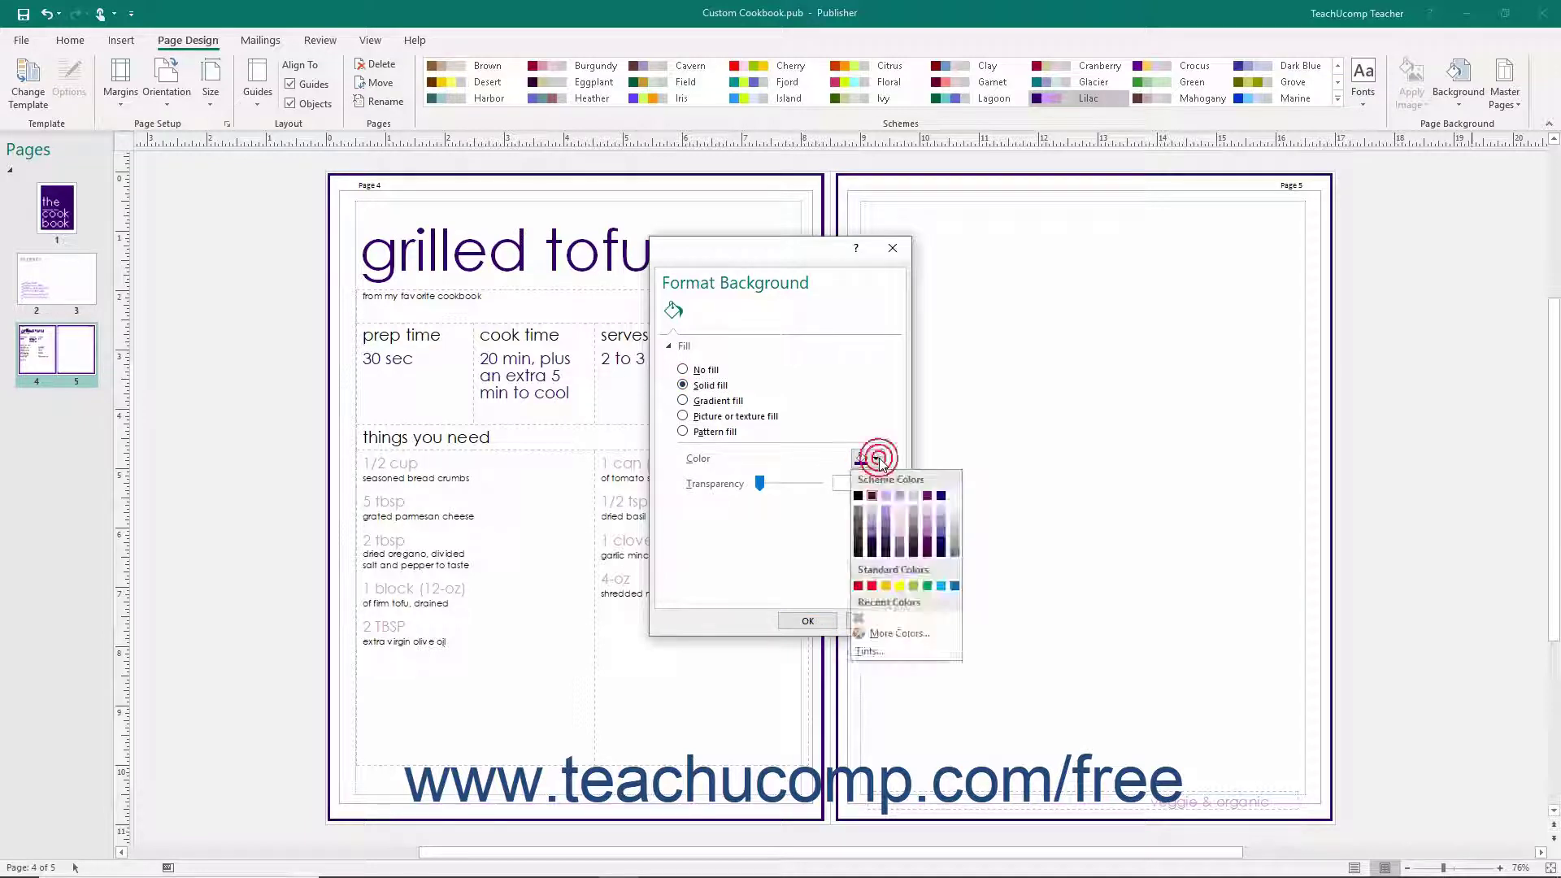
pyautogui.click(924, 498)
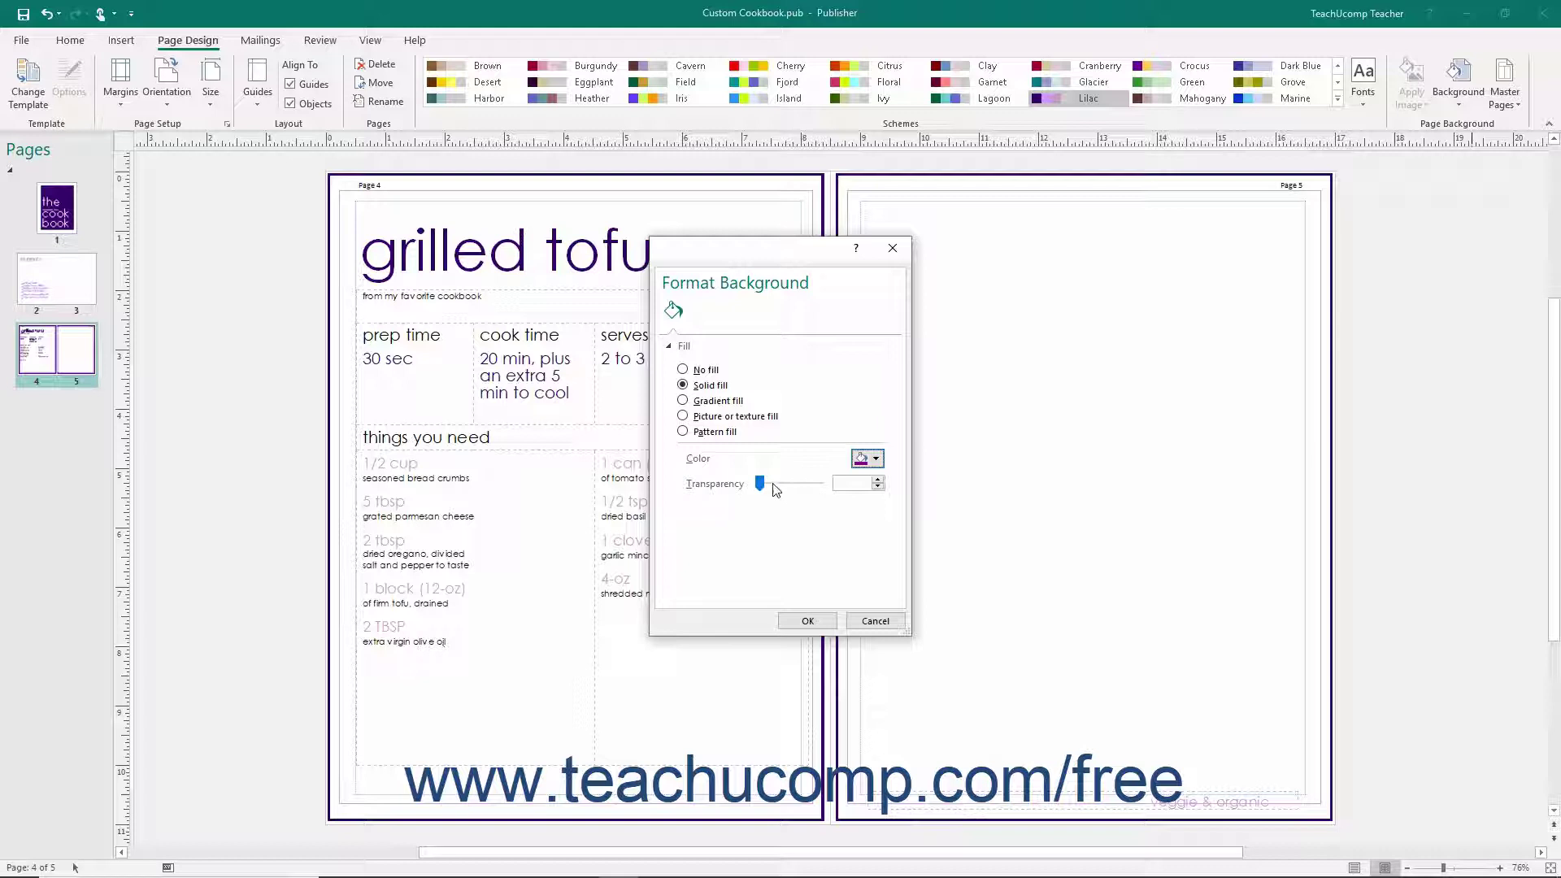
pyautogui.moveTo(760, 484); pyautogui.dragTo(817, 488)
pyautogui.click(874, 459)
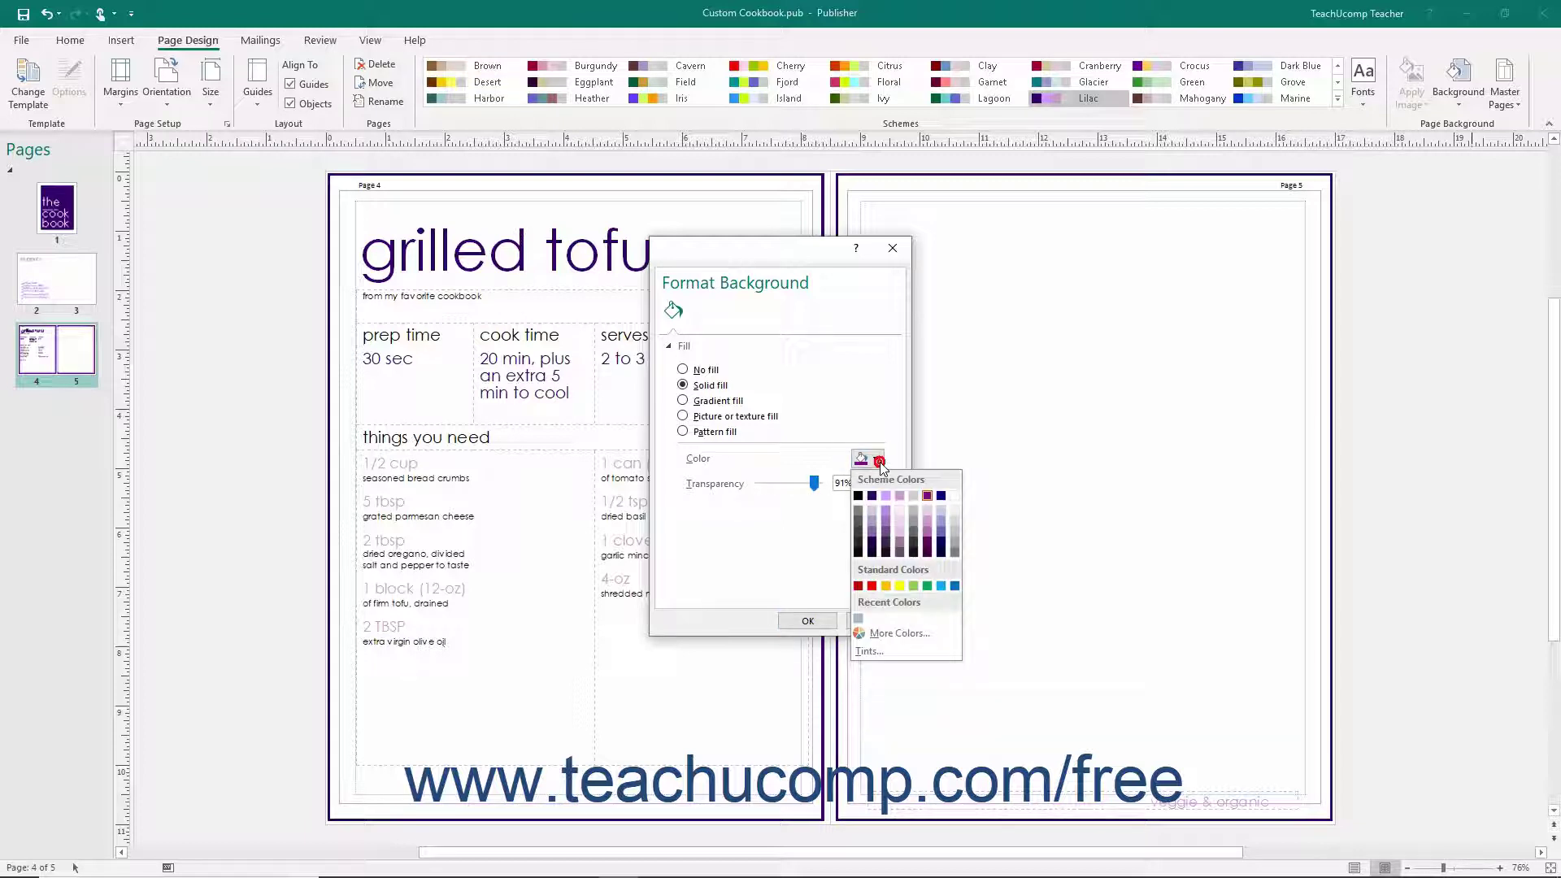
pyautogui.click(893, 635)
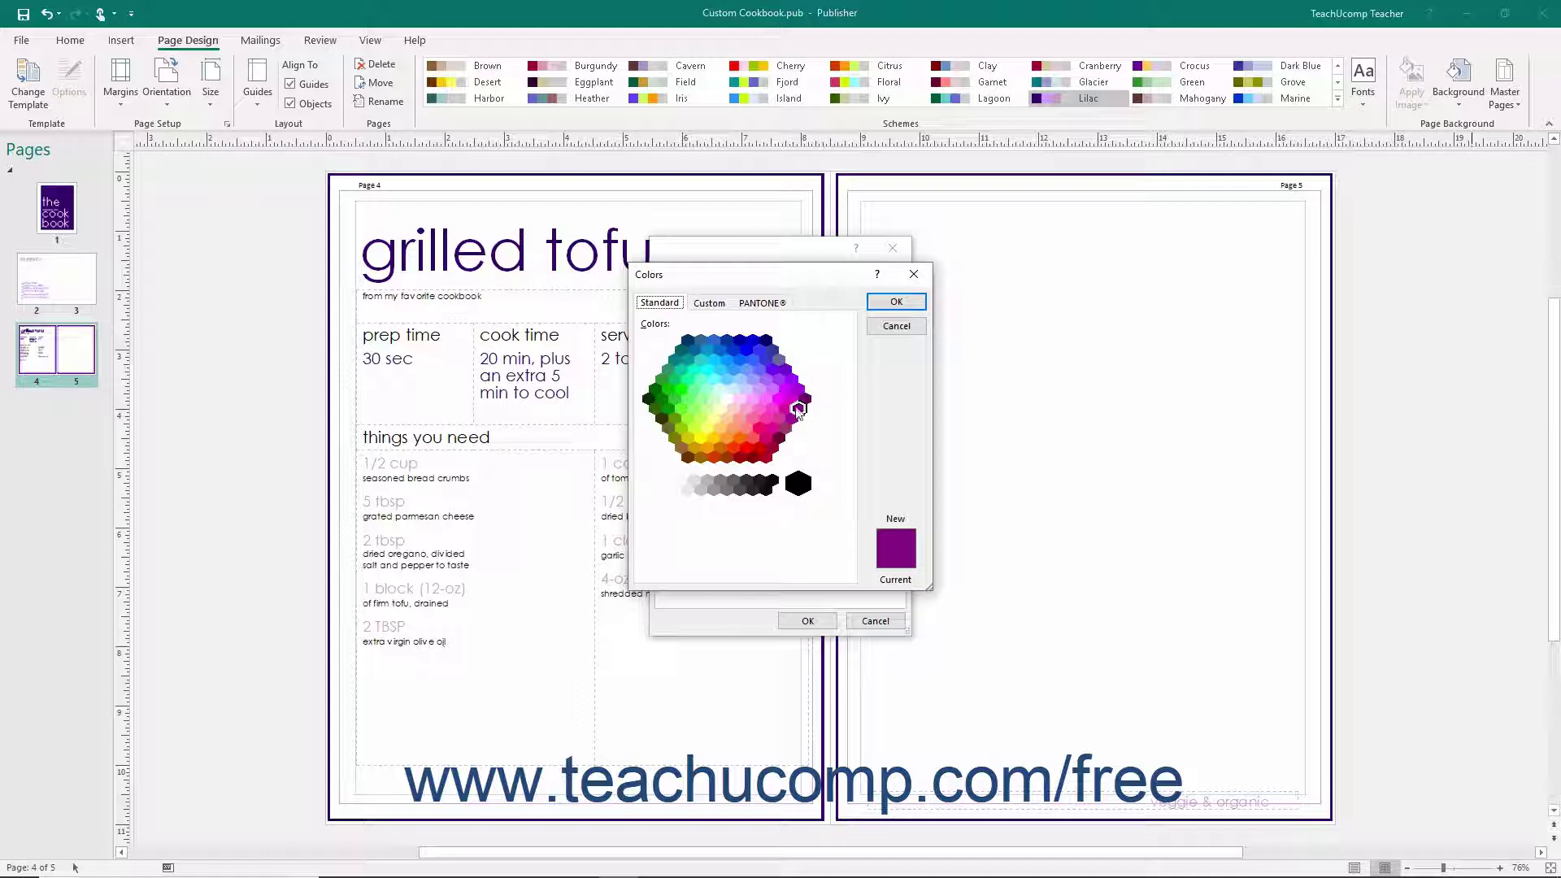
# Step: Choose PANTONE 2395 C as the solid fill colour
pyautogui.click(709, 302)
pyautogui.click(763, 303)
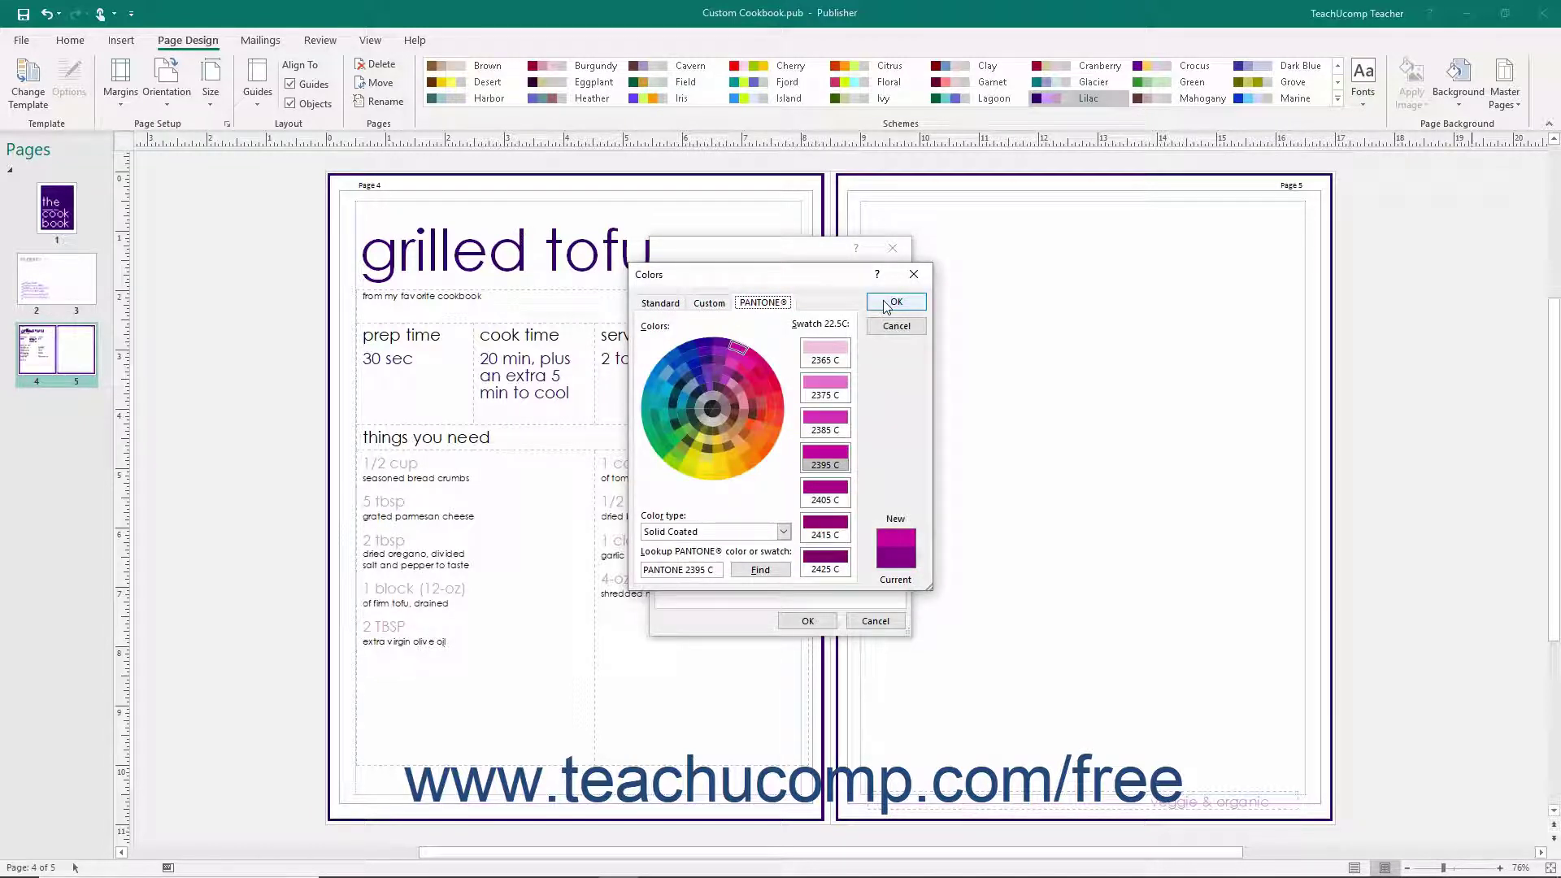
pyautogui.click(894, 302)
# Step: Apply a 30% tint of the magenta colour as the pages' solid background
pyautogui.click(866, 460)
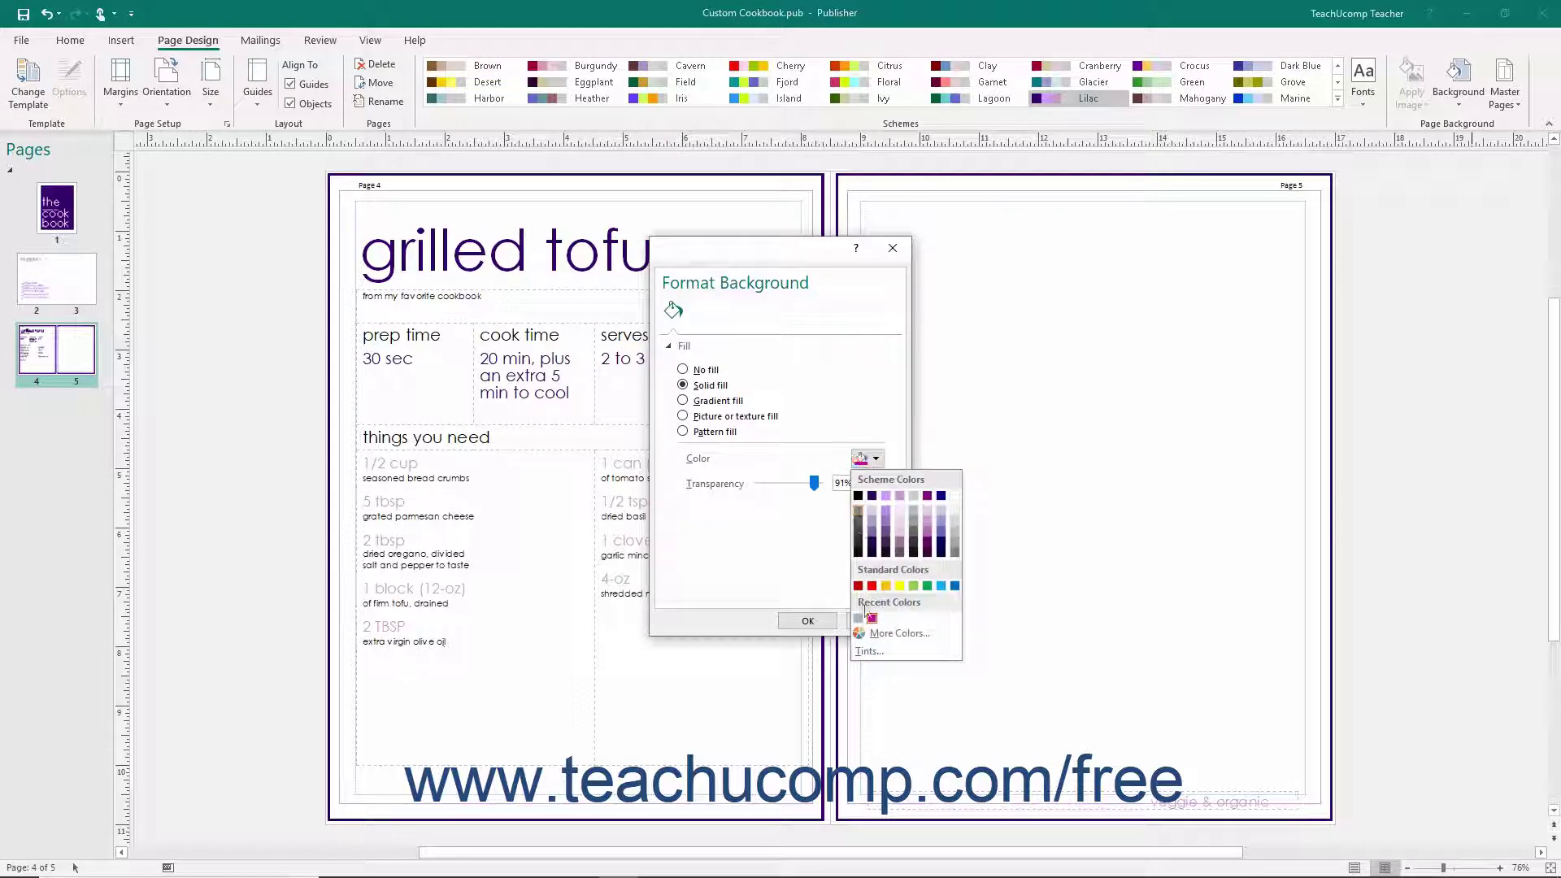
pyautogui.click(869, 652)
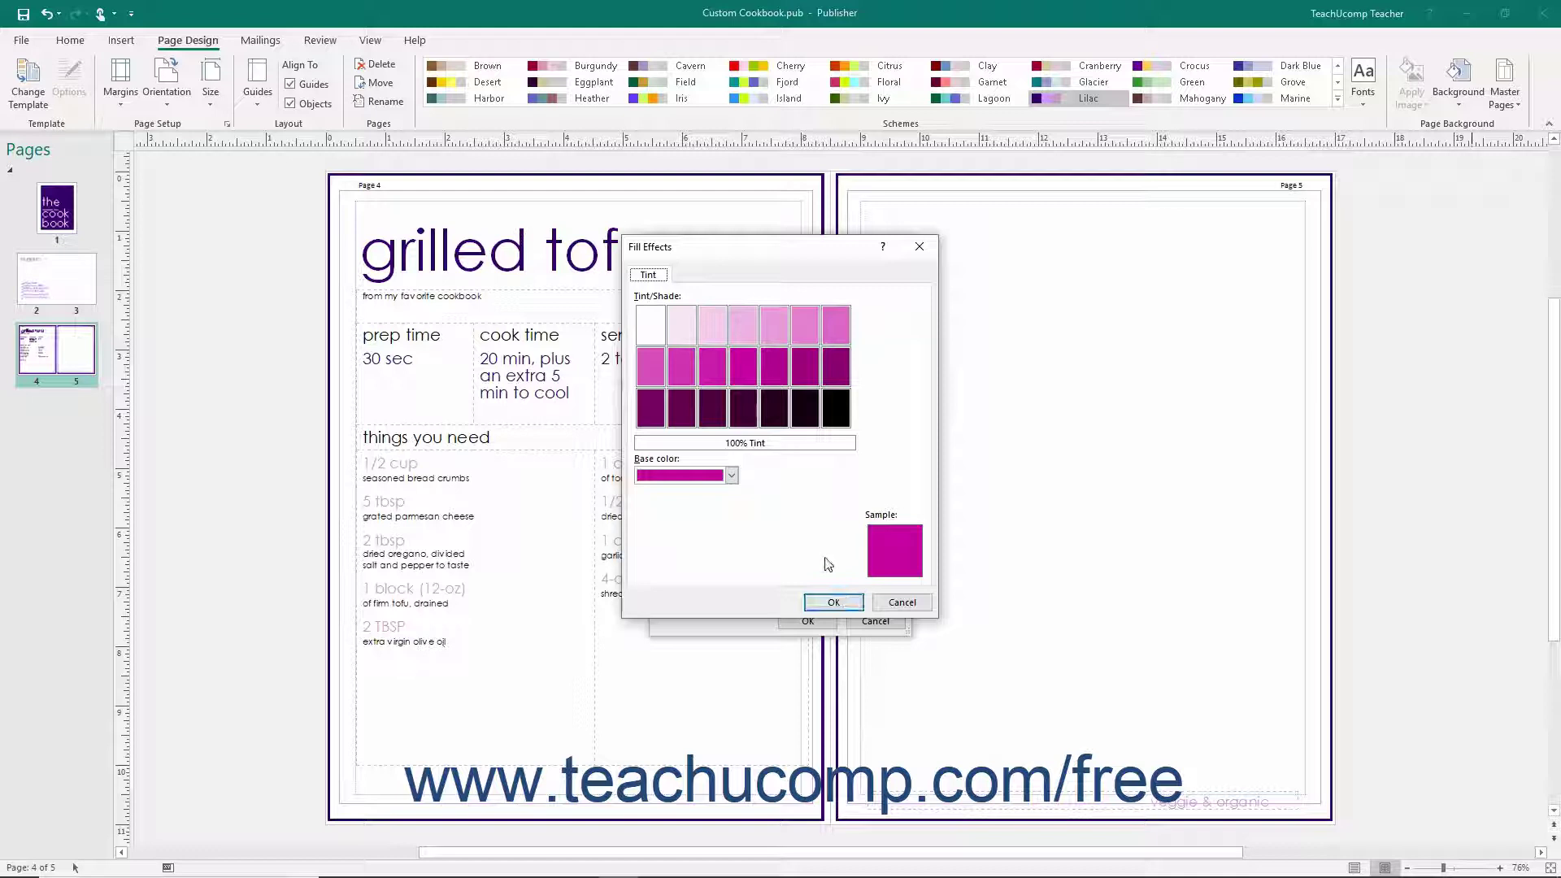
pyautogui.click(712, 326)
pyautogui.click(731, 475)
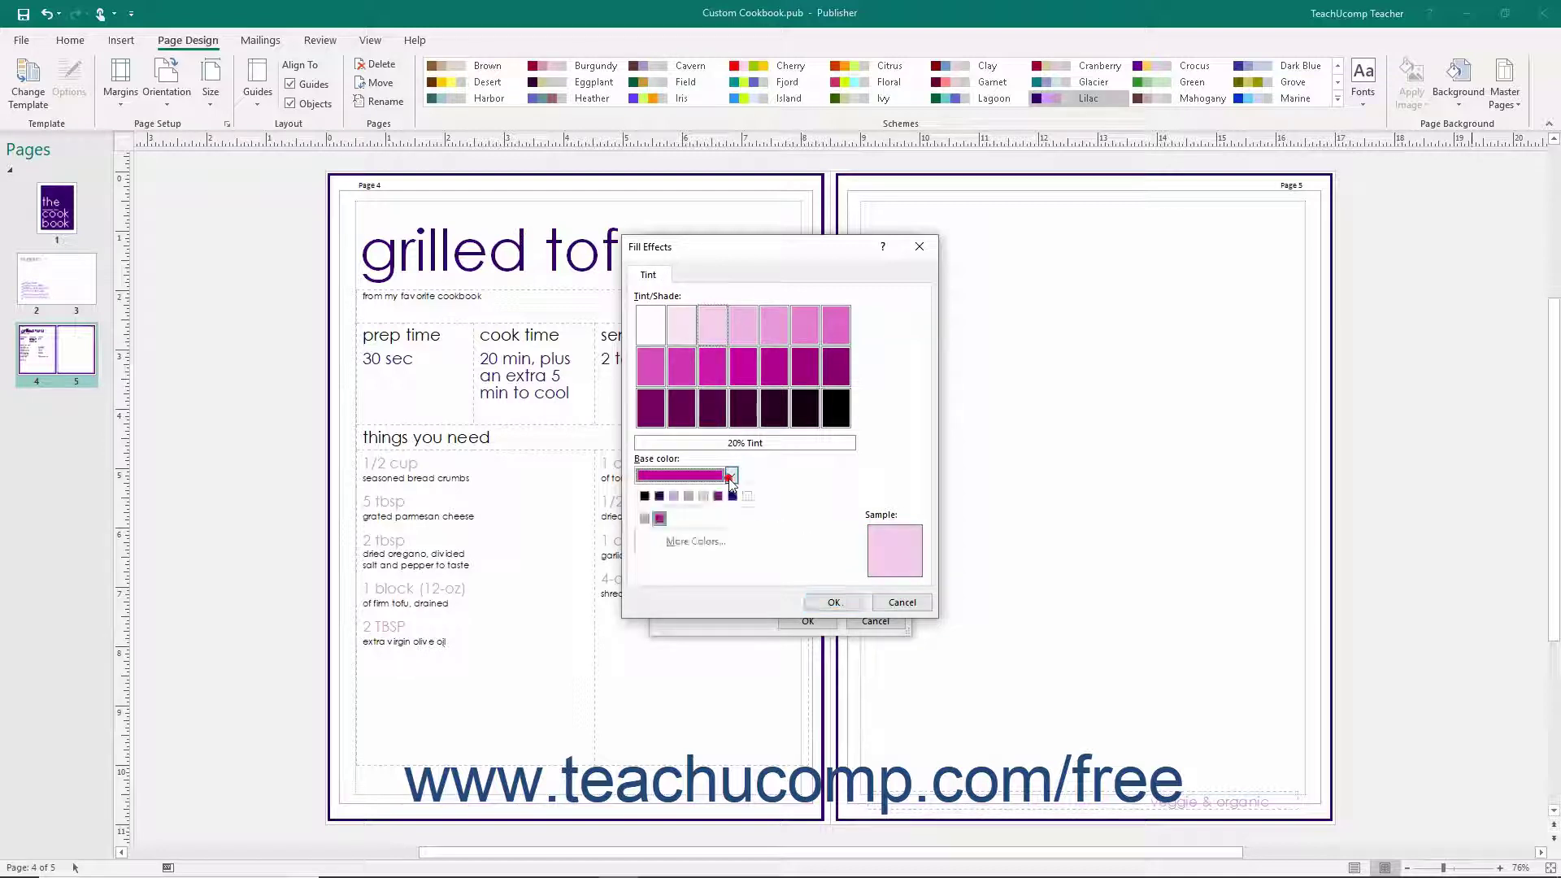
pyautogui.click(660, 519)
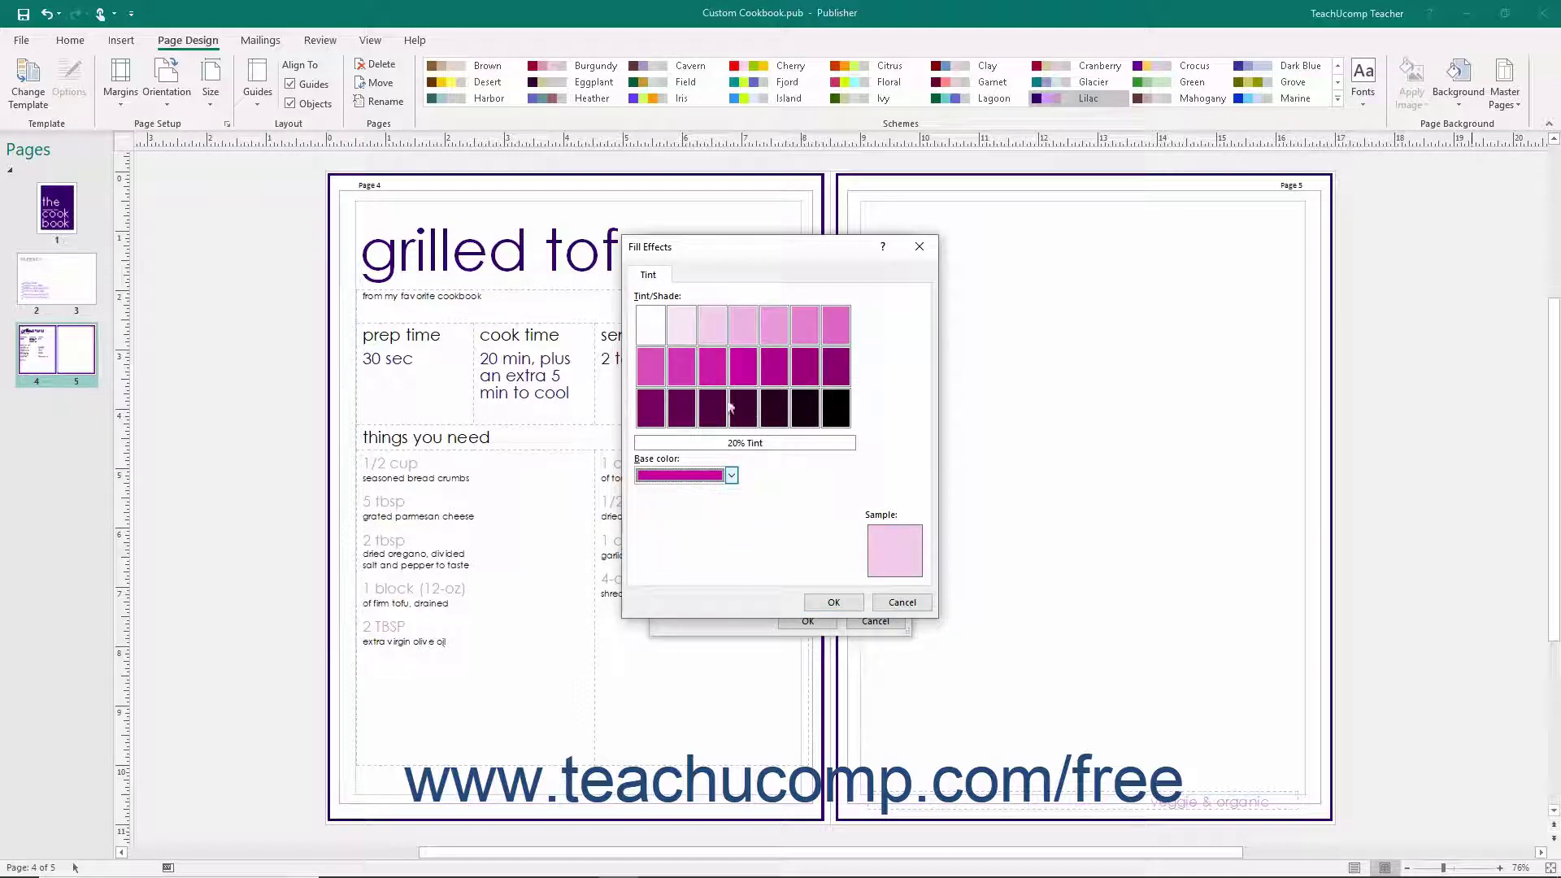
pyautogui.click(744, 333)
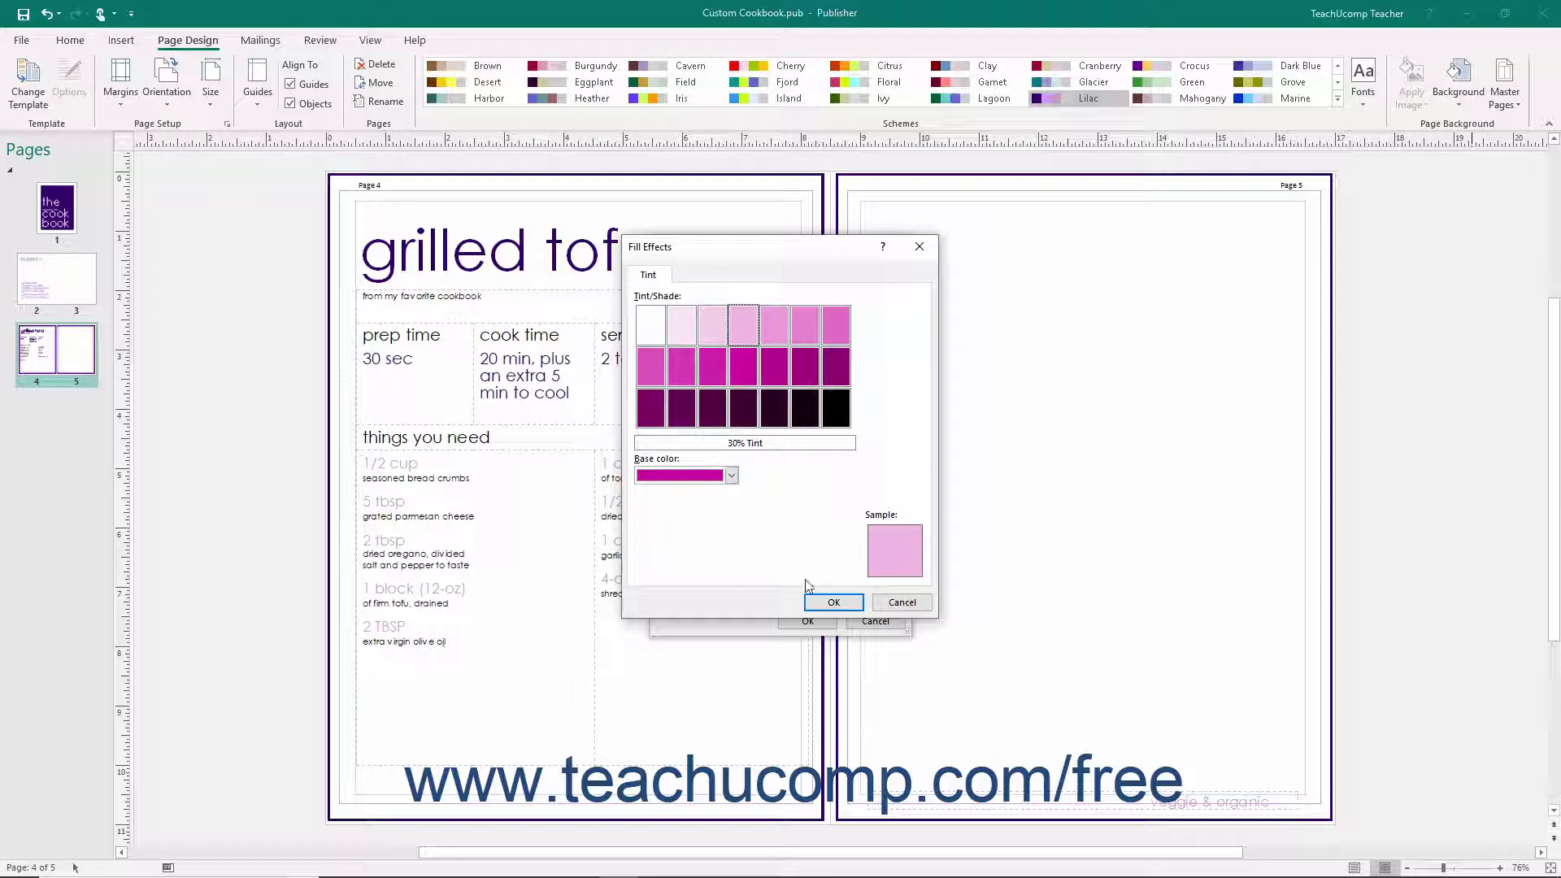
pyautogui.click(827, 602)
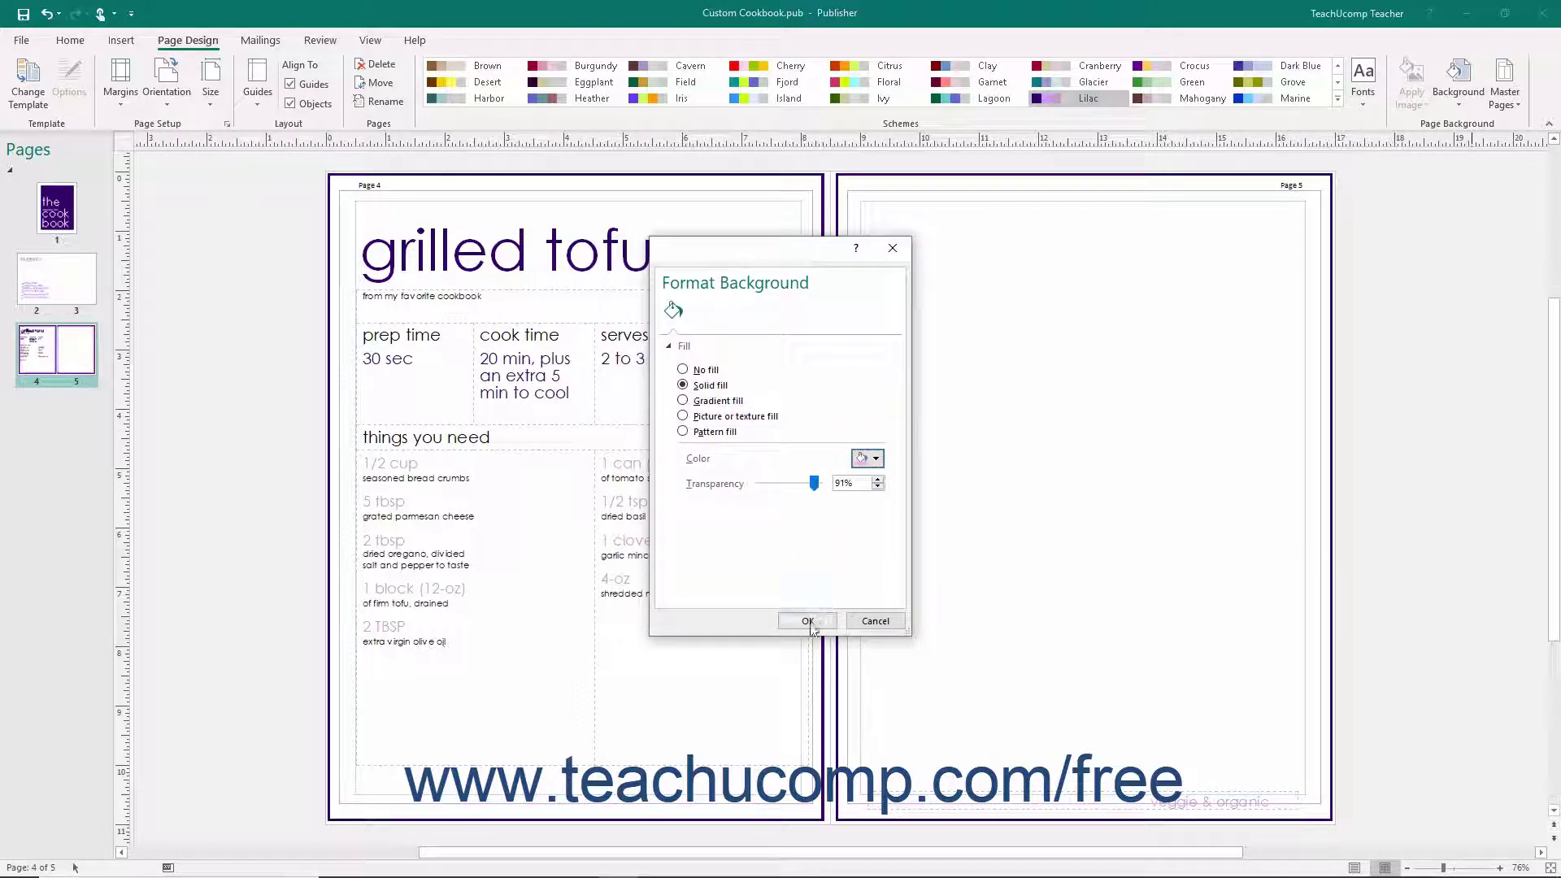
pyautogui.click(809, 623)
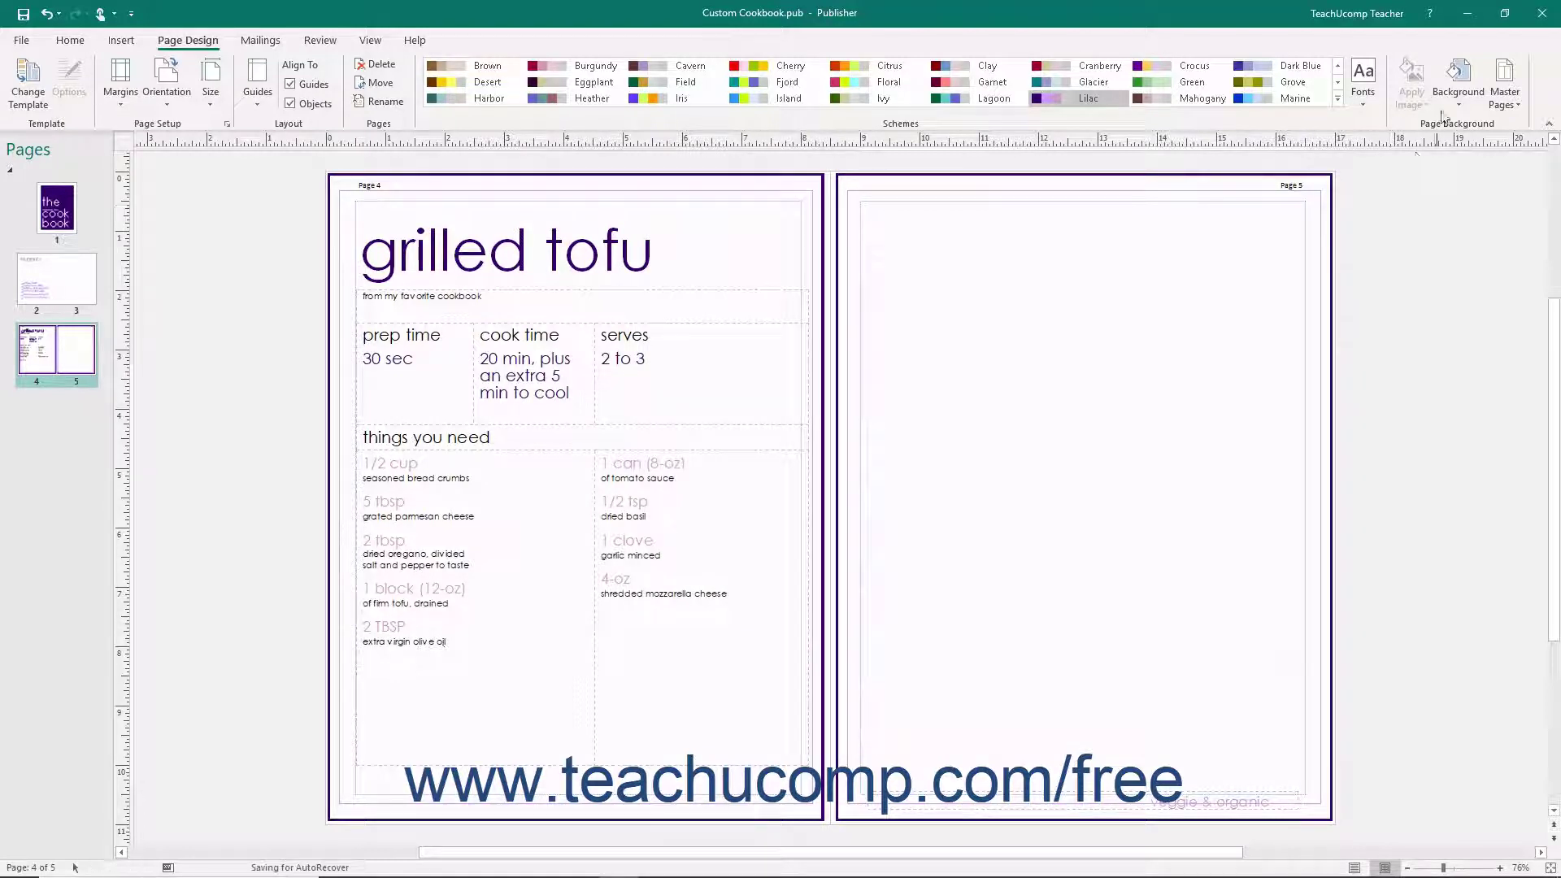
pyautogui.click(1453, 91)
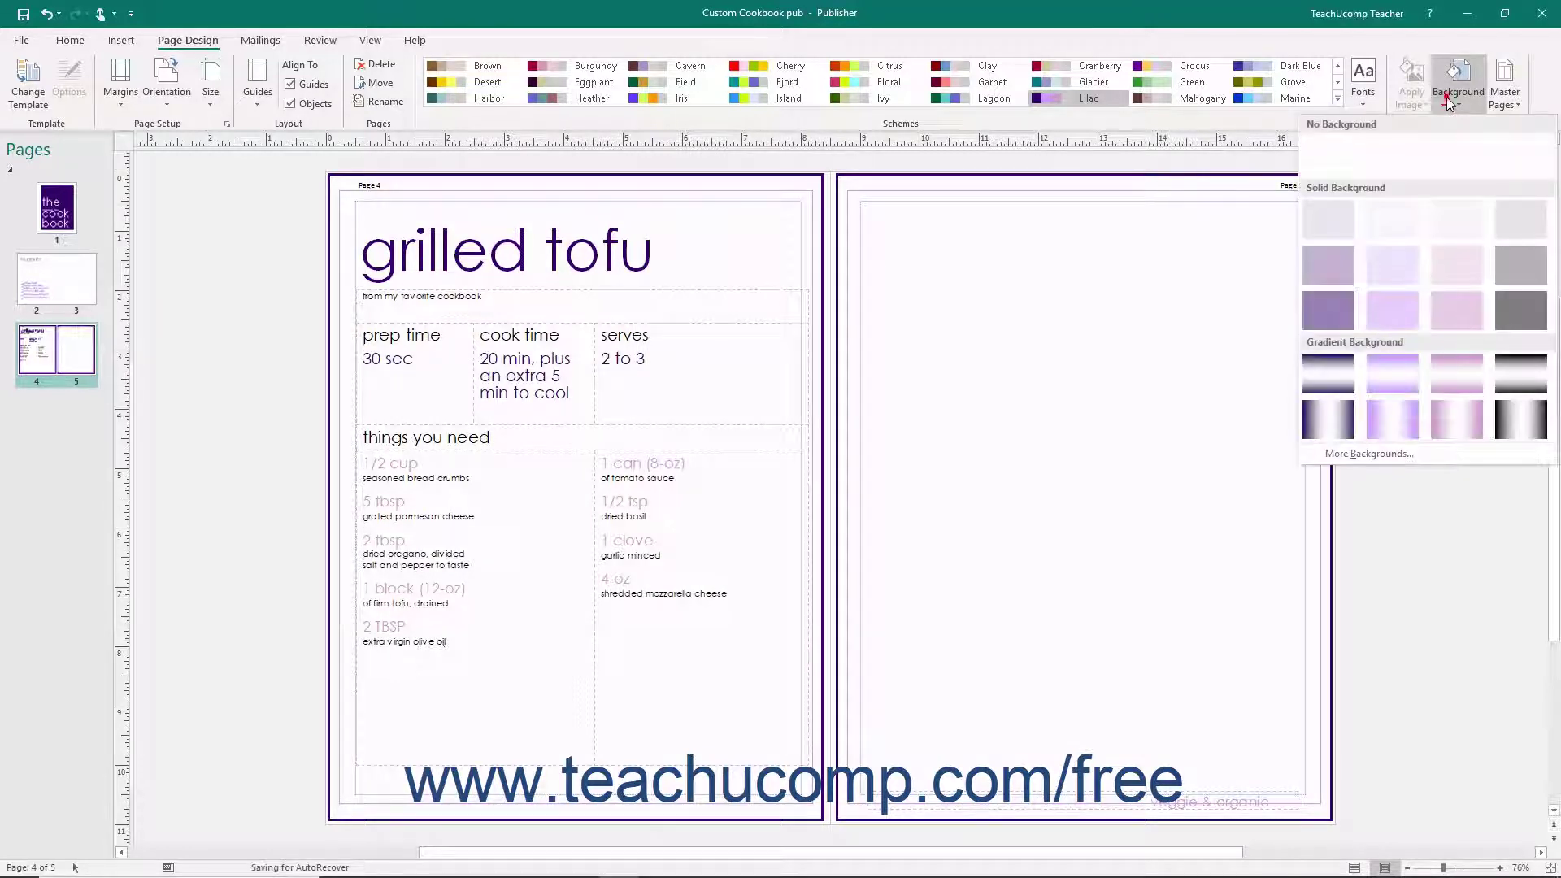
# Step: Switch the spread background to a gradient fill using a lighter purple preset
pyautogui.click(1369, 453)
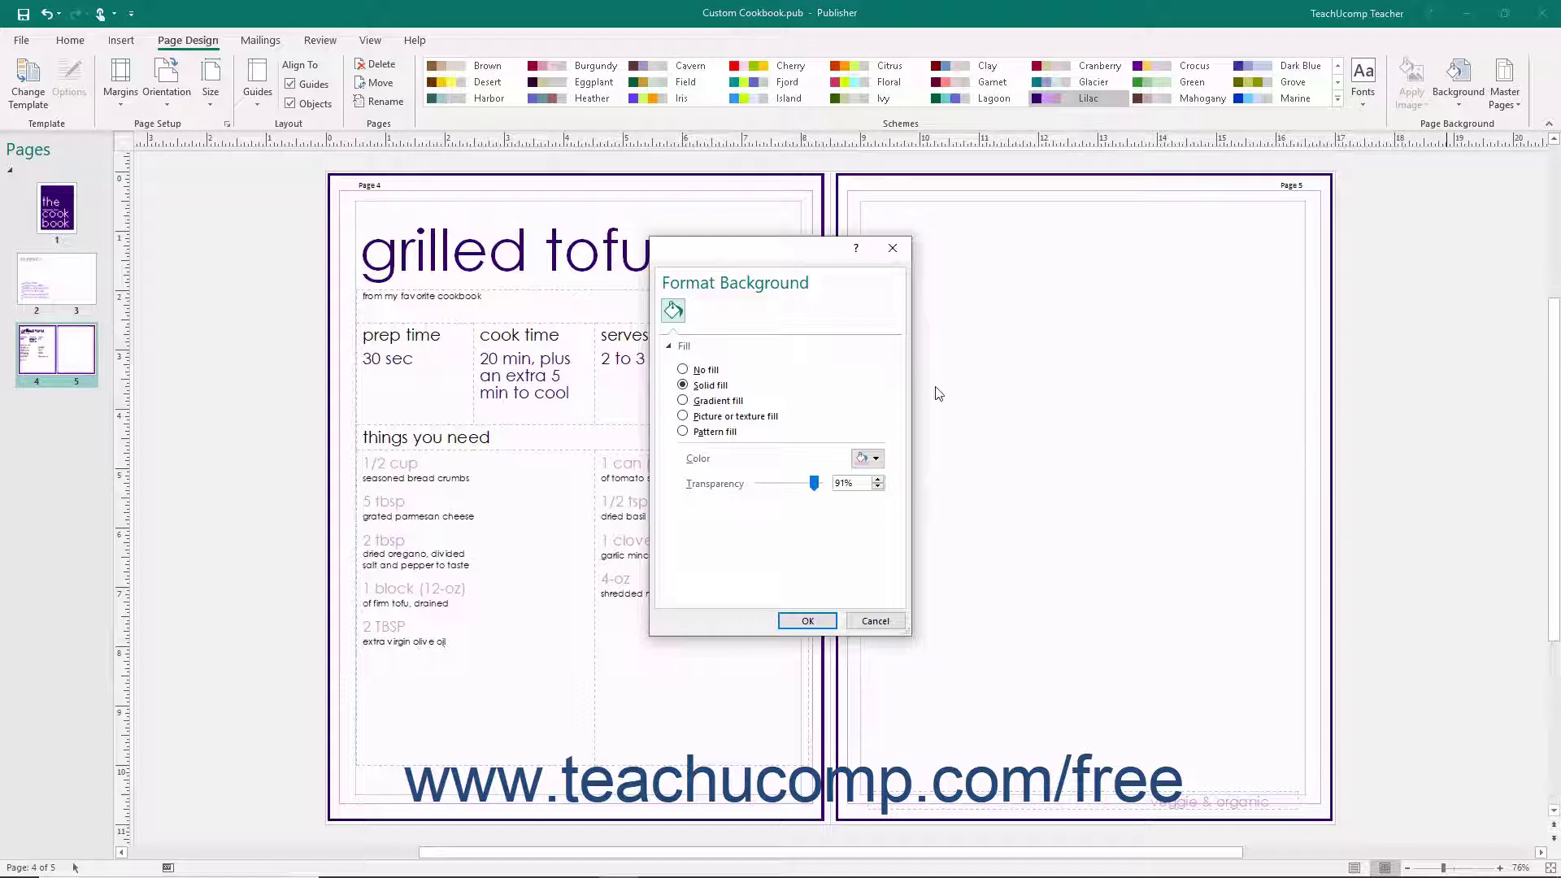
pyautogui.click(683, 403)
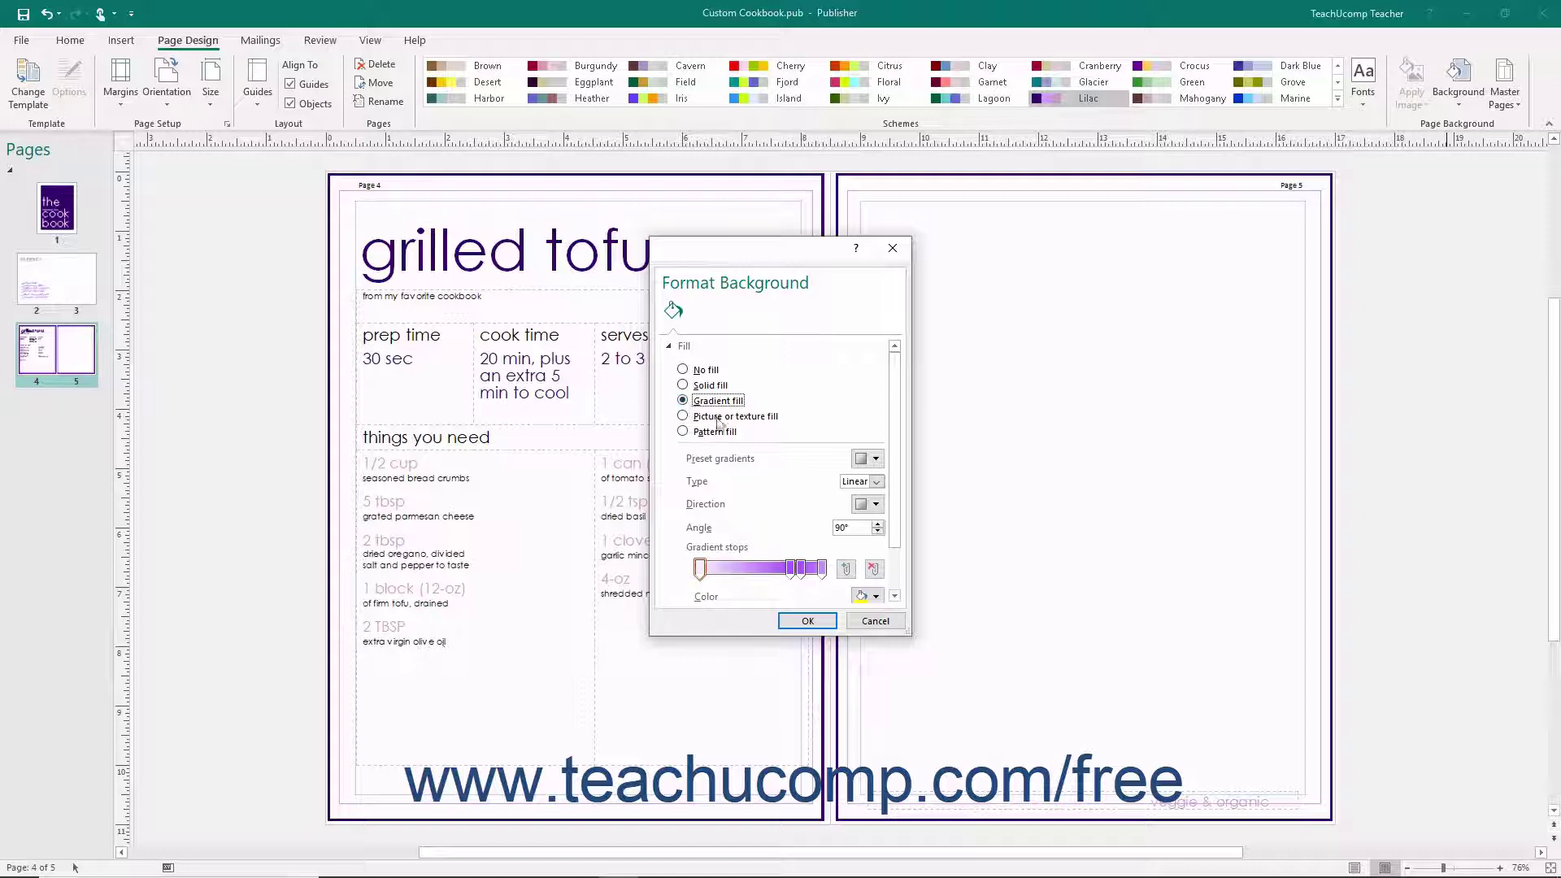
pyautogui.click(865, 458)
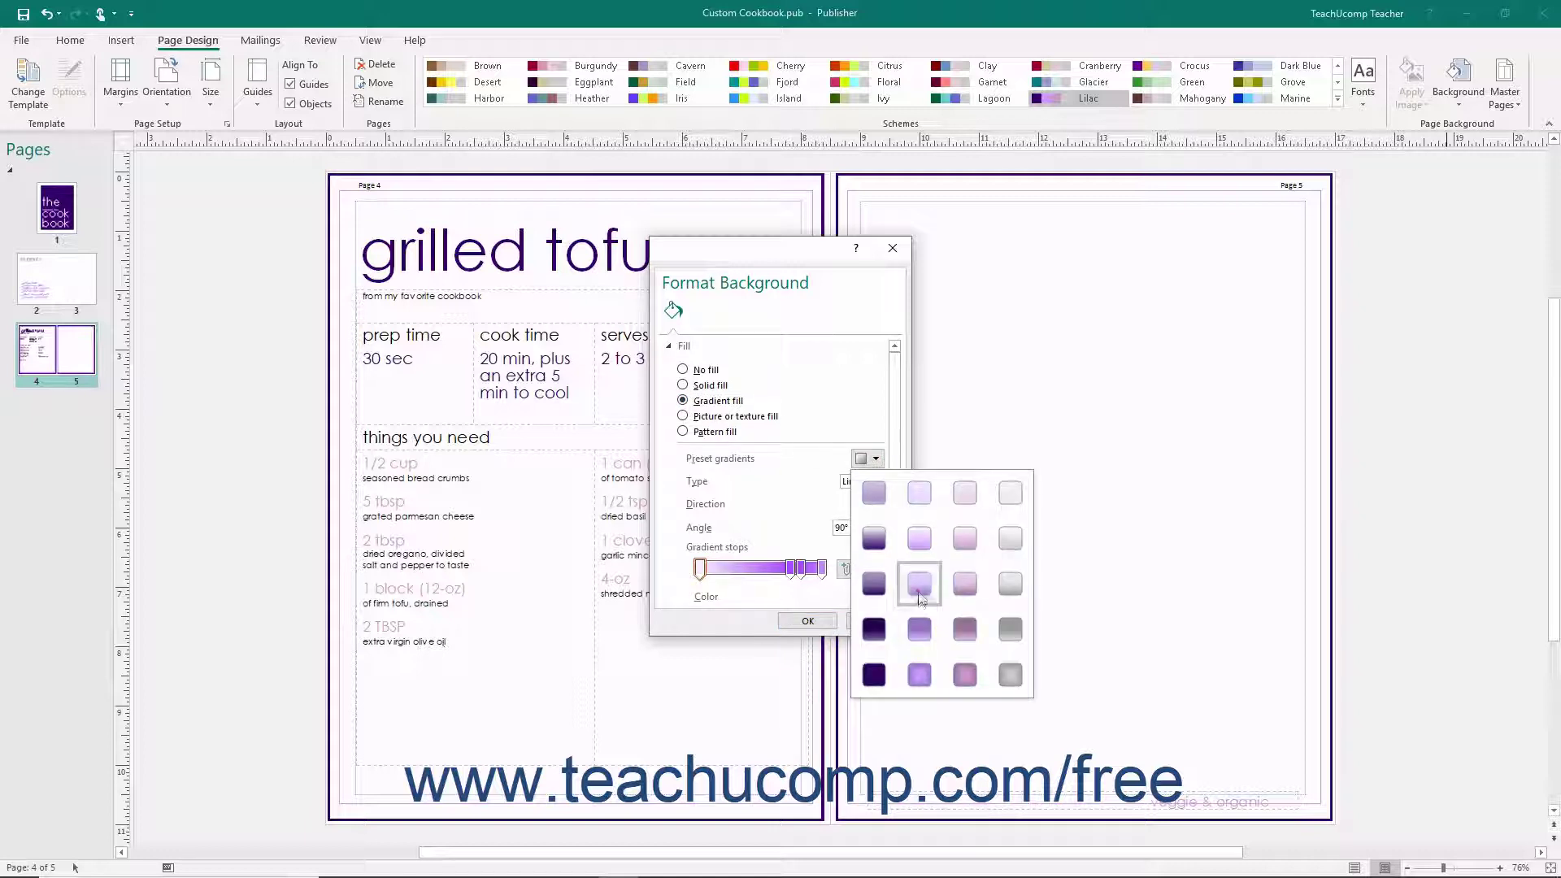
pyautogui.click(918, 585)
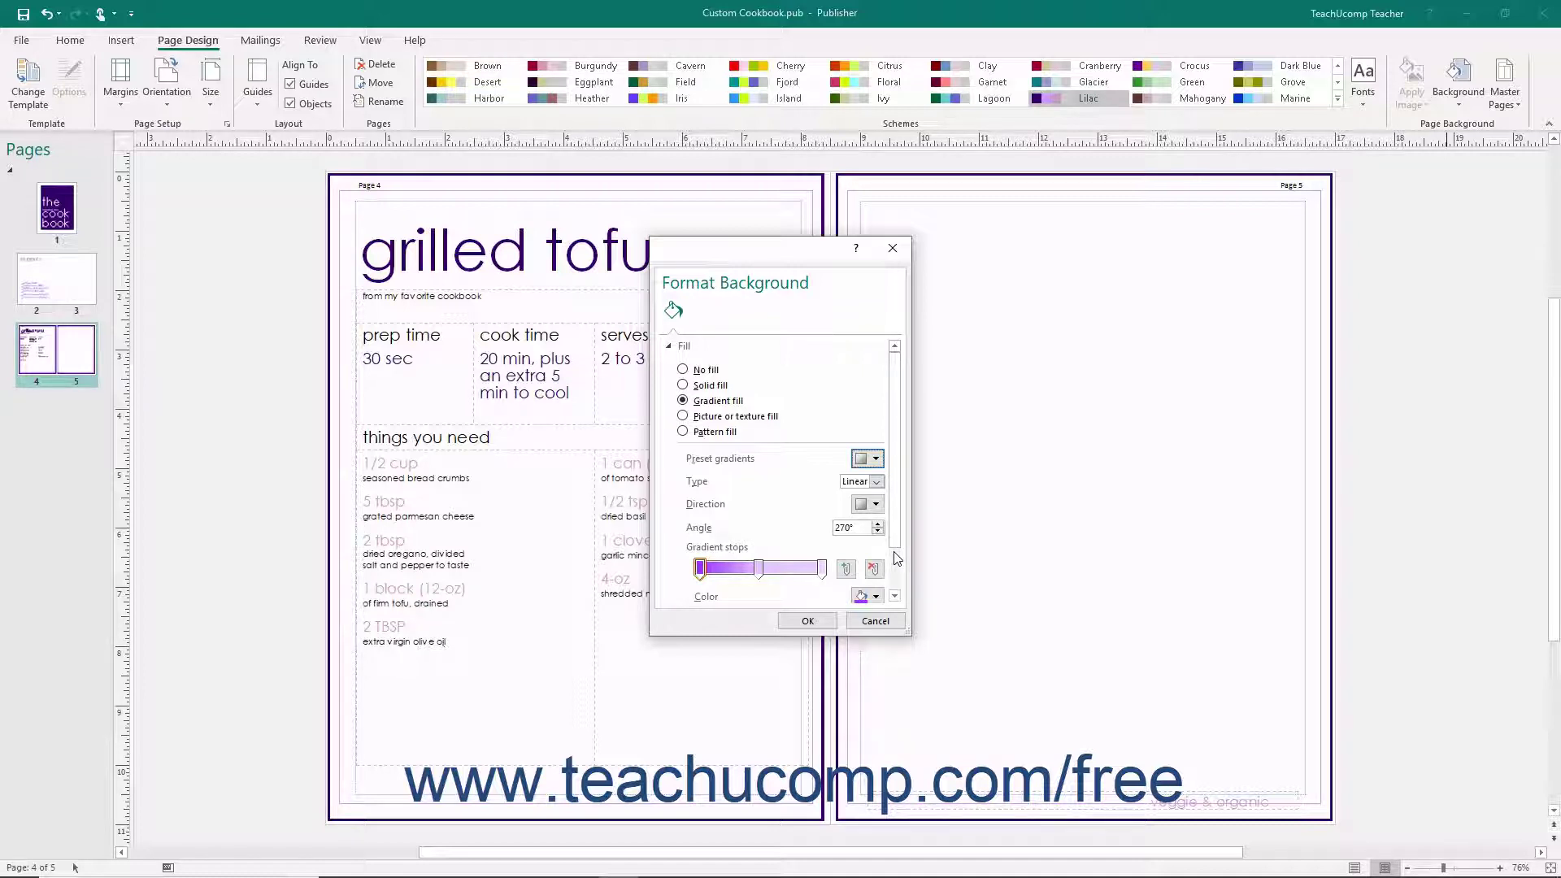
# Step: Keep the gradient type Linear and set its direction to a diagonal 315°
pyautogui.click(878, 482)
pyautogui.click(876, 498)
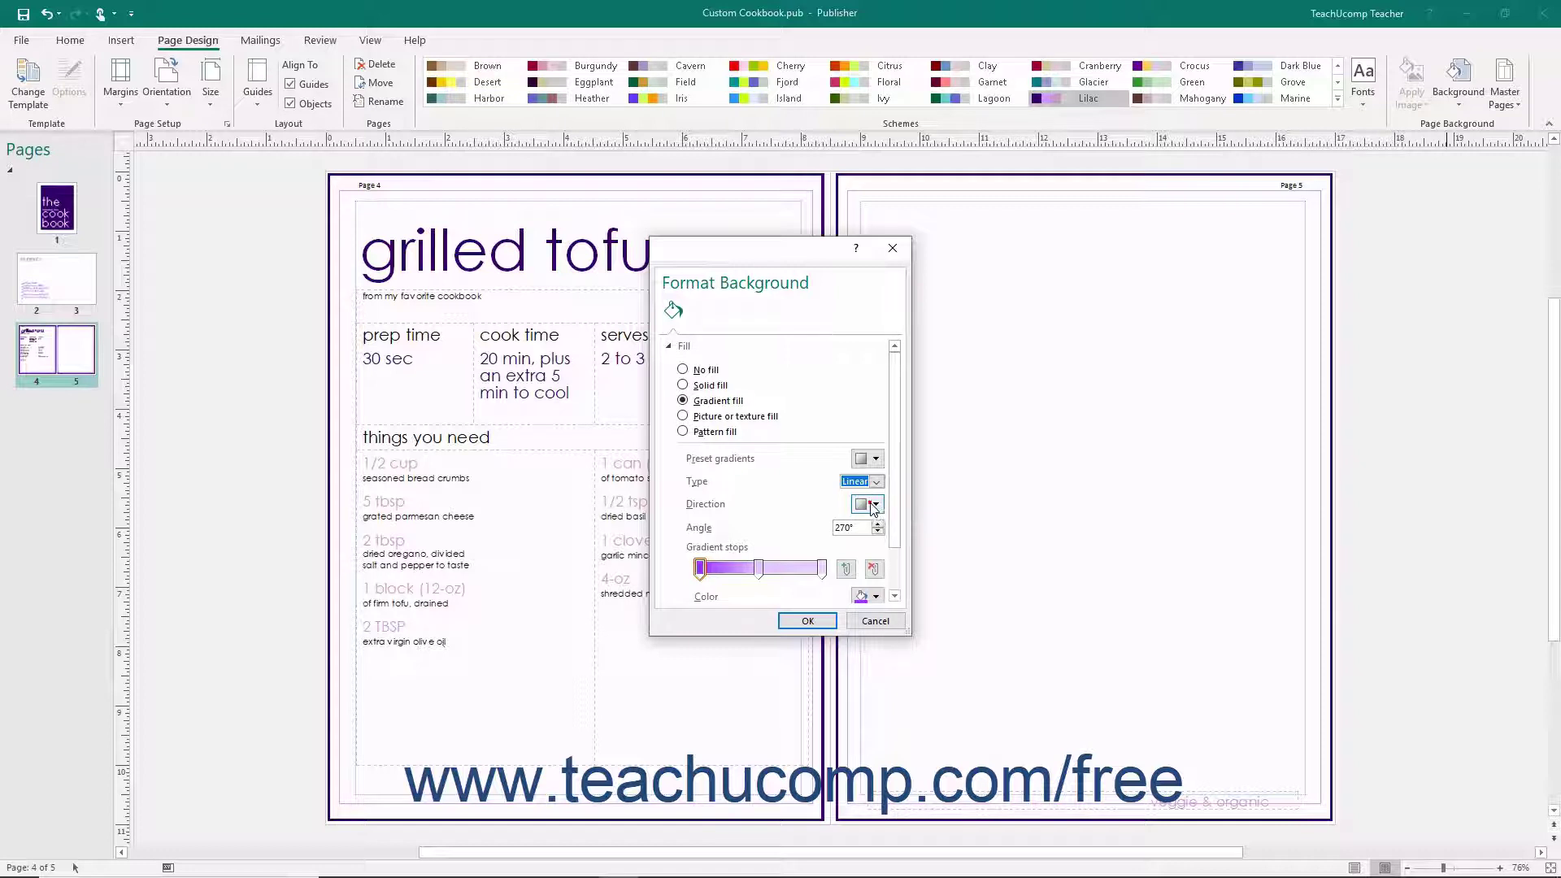
pyautogui.click(873, 505)
pyautogui.click(903, 563)
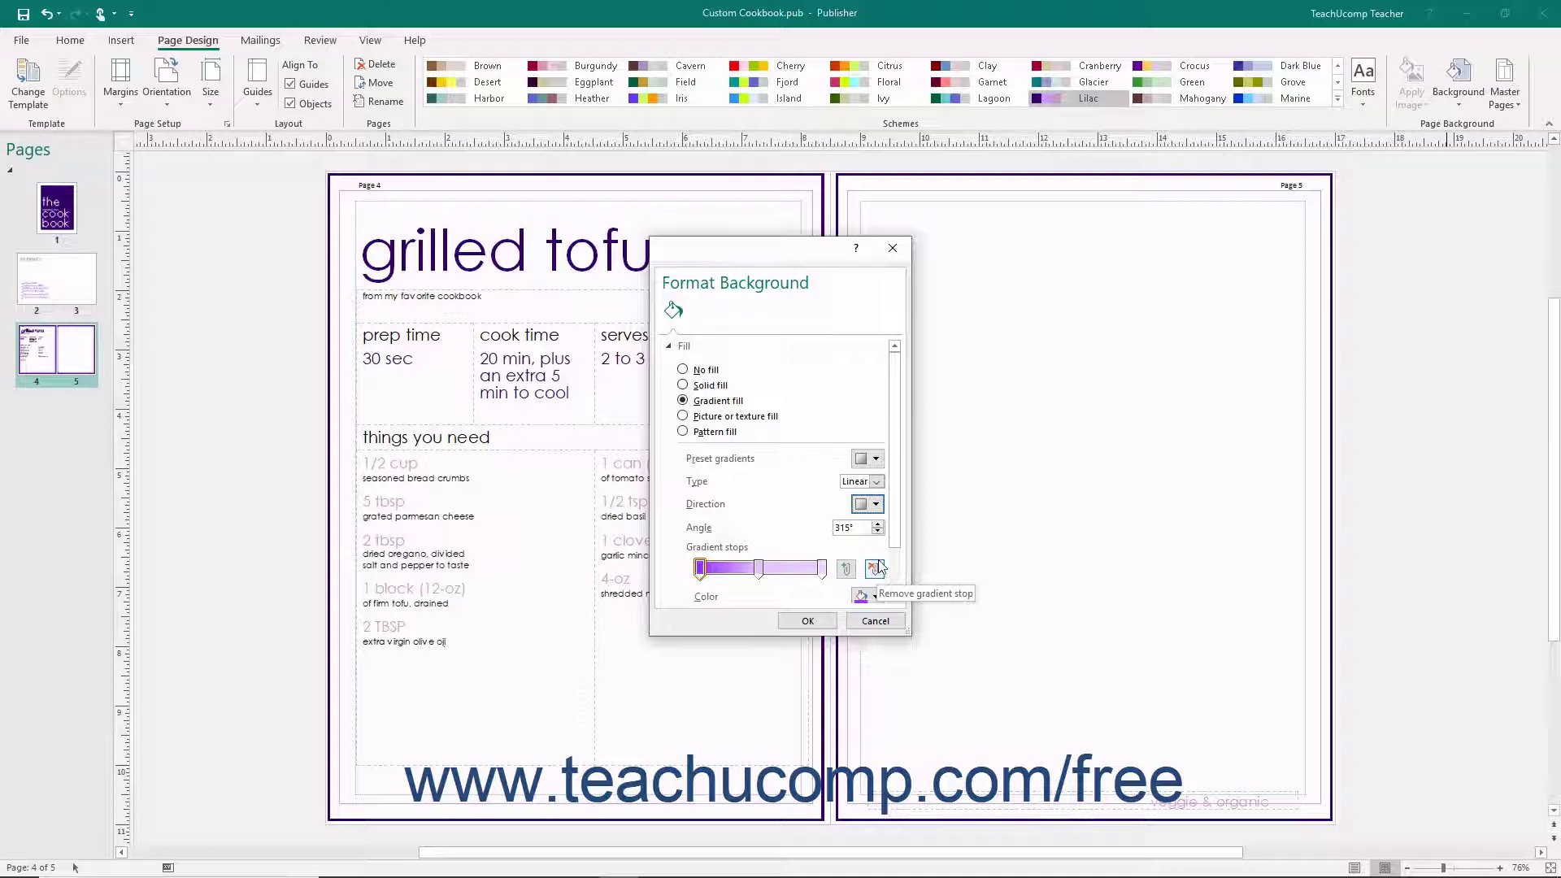
# Step: Select the gradient's right-end stop and drag it in toward 84%
pyautogui.click(859, 527)
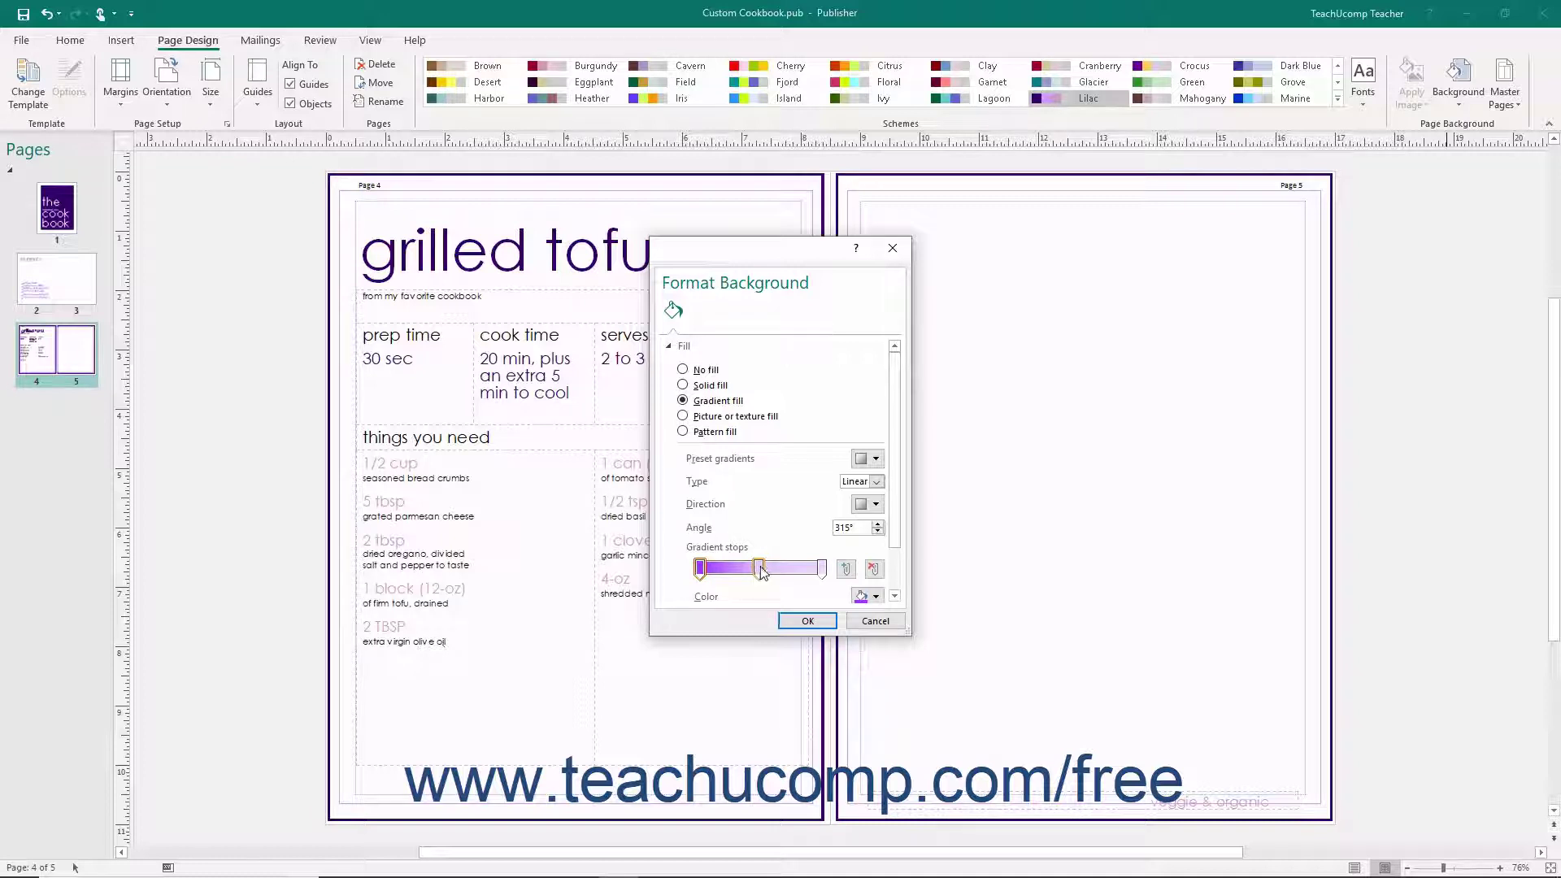
pyautogui.click(822, 570)
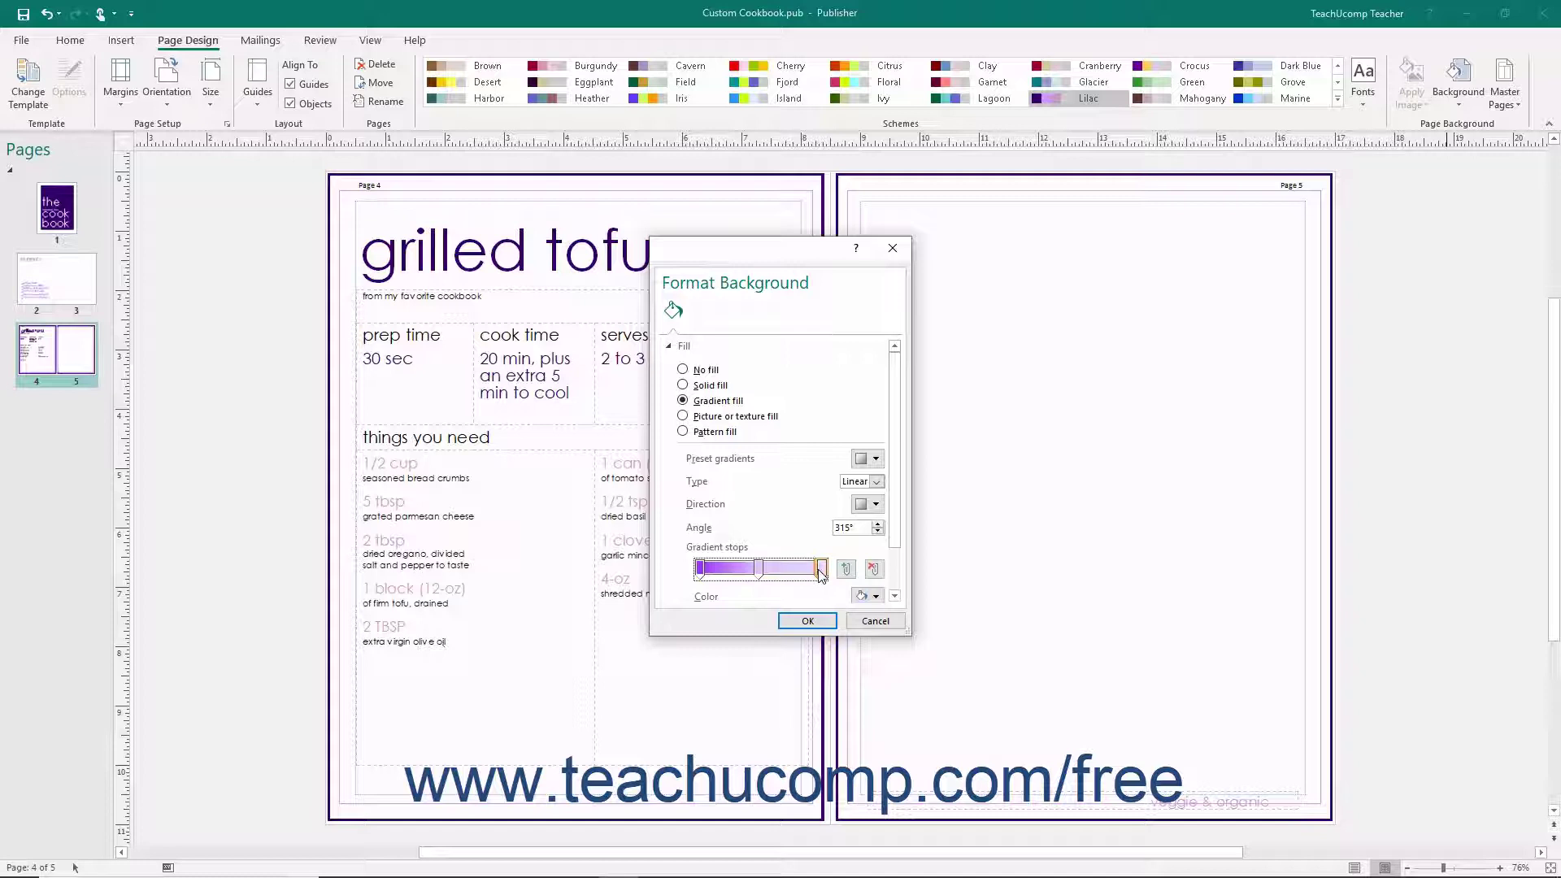
pyautogui.moveTo(819, 570); pyautogui.dragTo(803, 569)
# Step: Place the right stop at 84%, colour it dark blue and make it mostly transparent
pyautogui.click(894, 539)
pyautogui.click(892, 593)
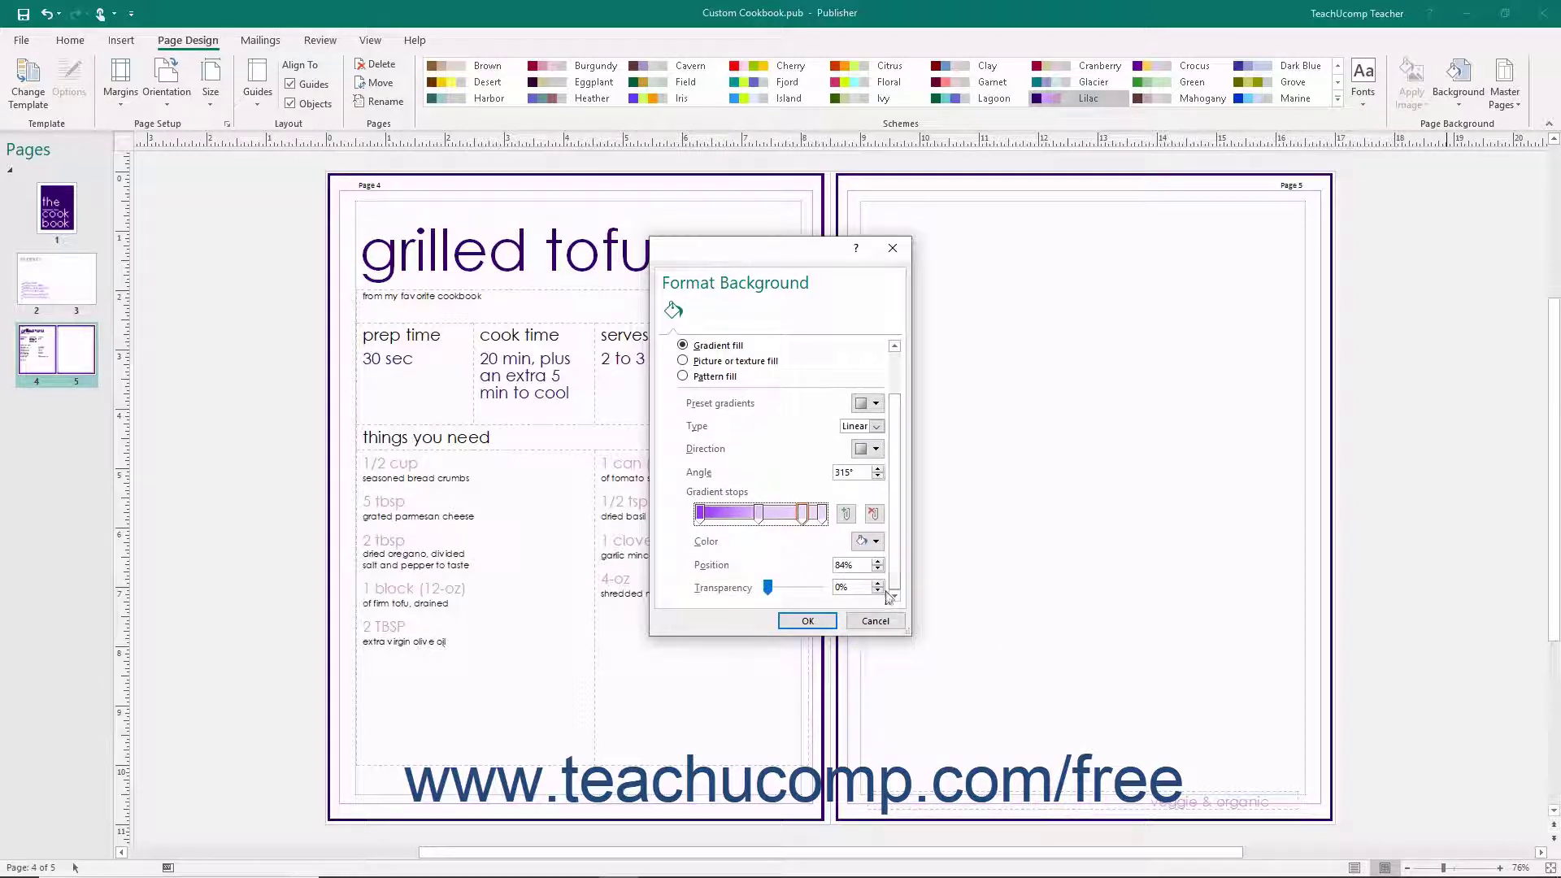
pyautogui.click(875, 541)
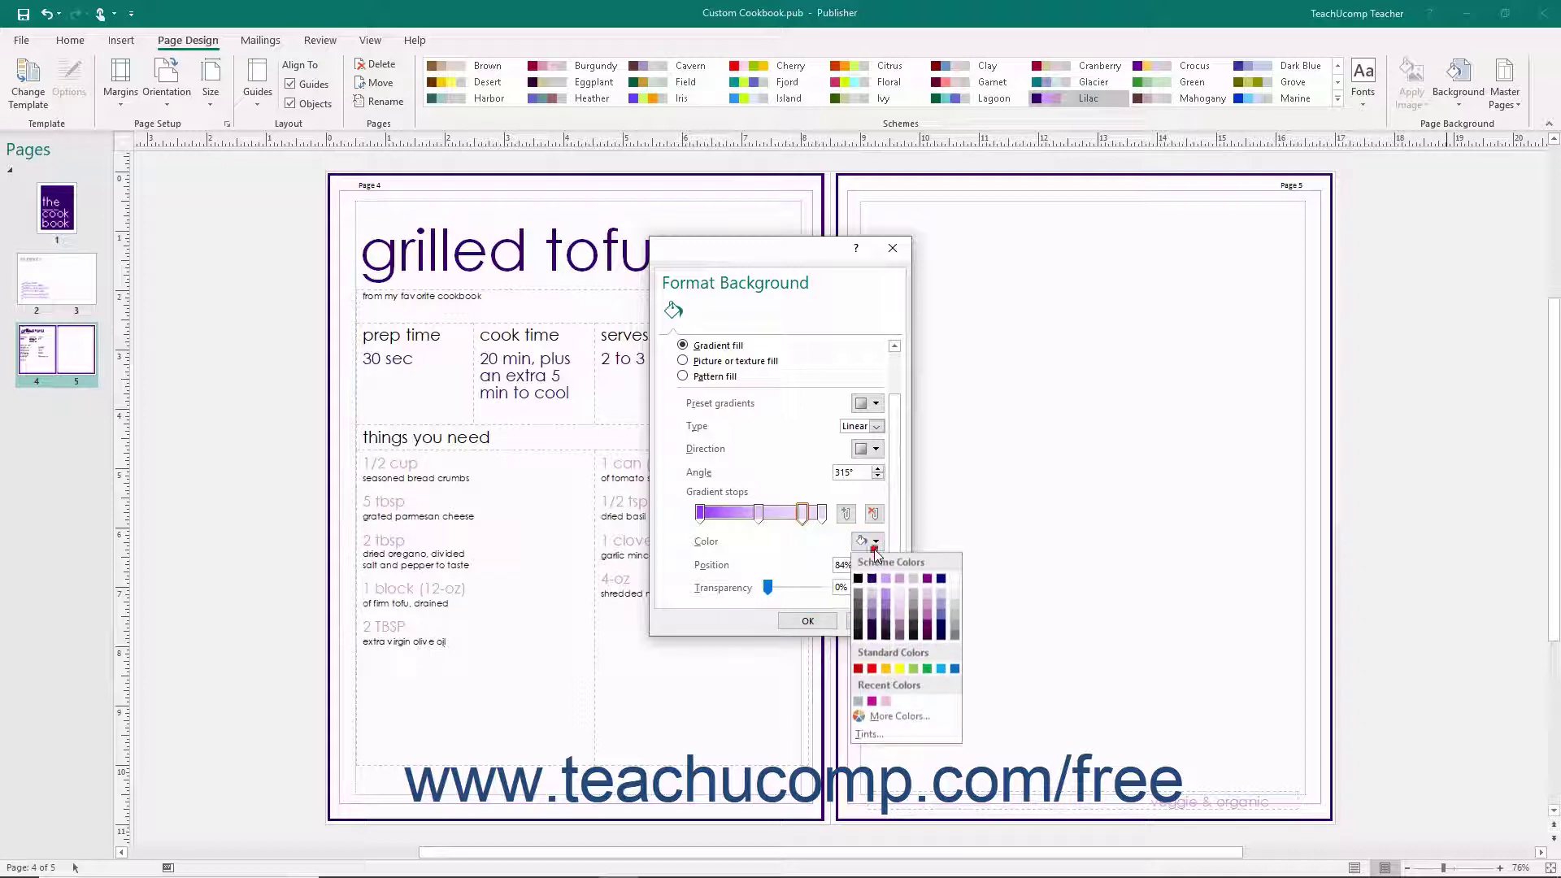
pyautogui.click(947, 580)
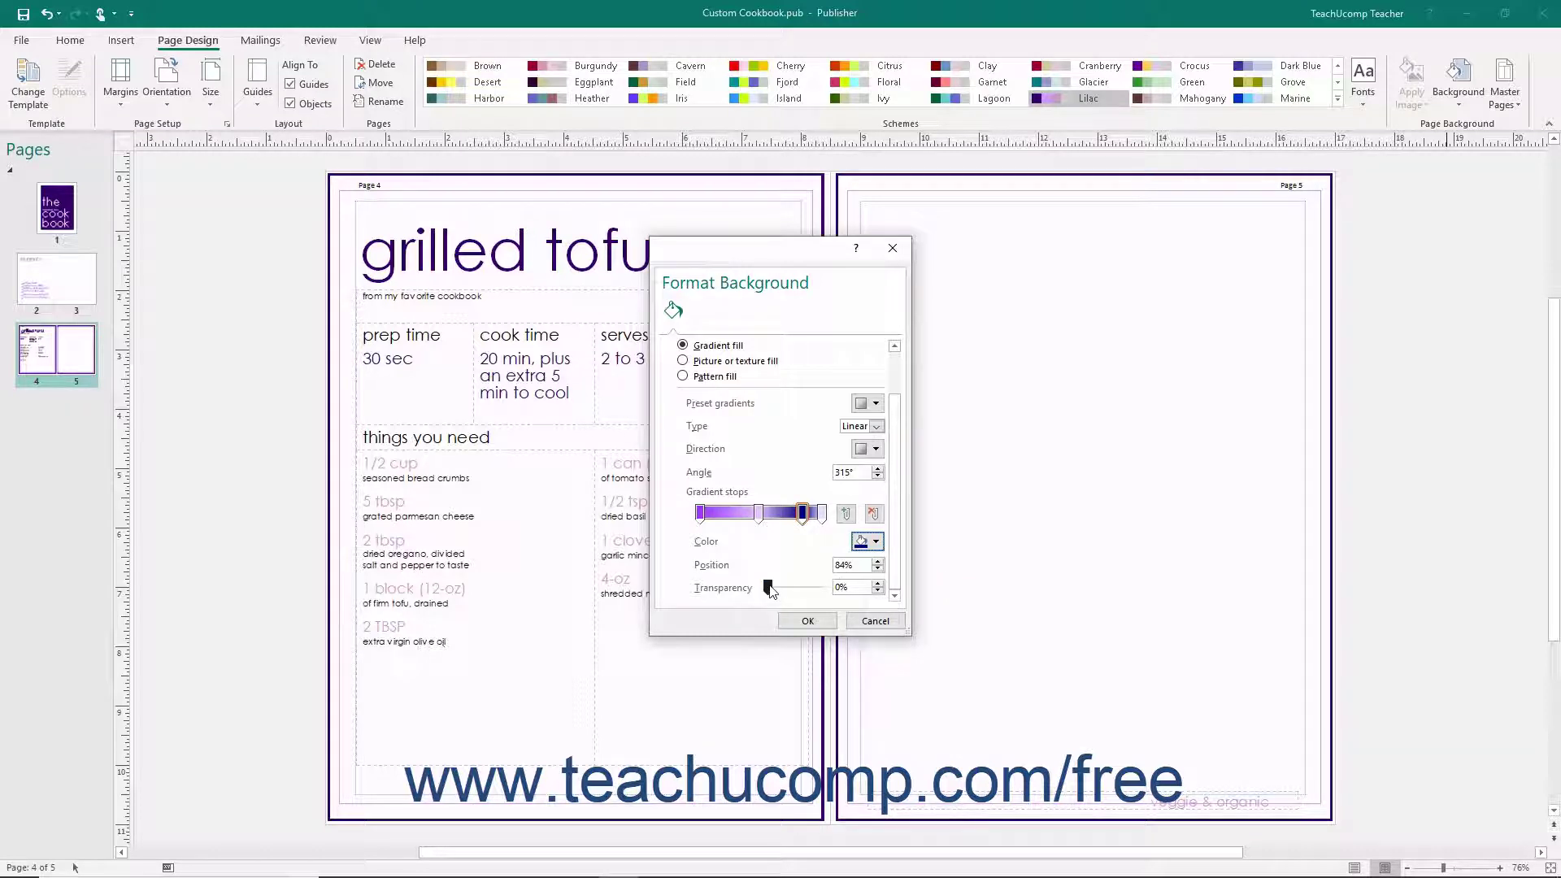
pyautogui.moveTo(768, 590); pyautogui.dragTo(818, 592)
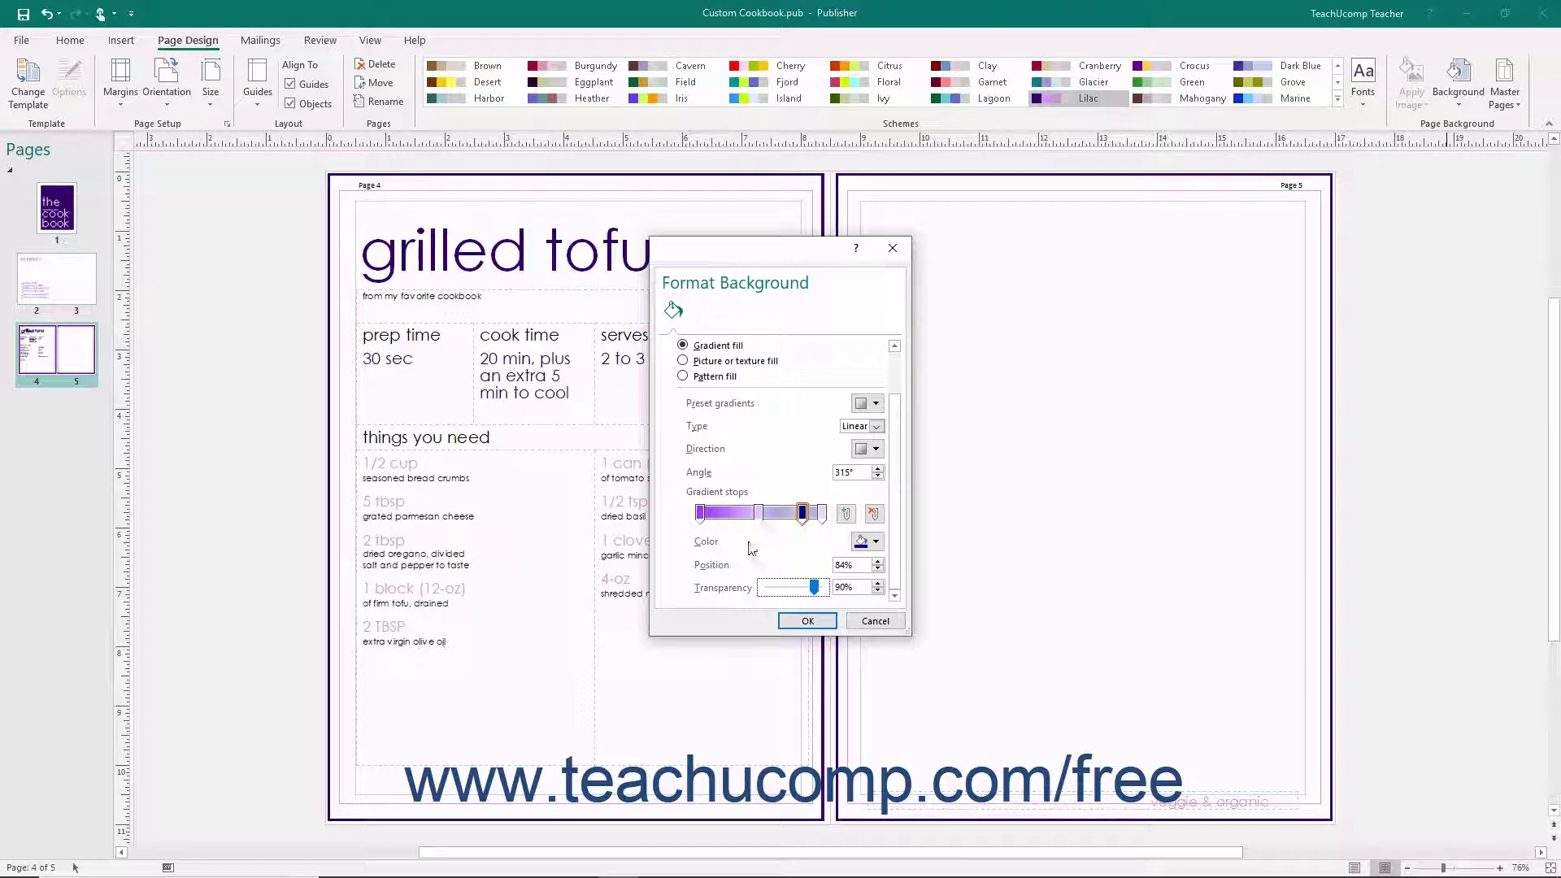
# Step: Add a 25% stop, then remove it and the dark 84% stop, and apply the gradient
pyautogui.click(731, 513)
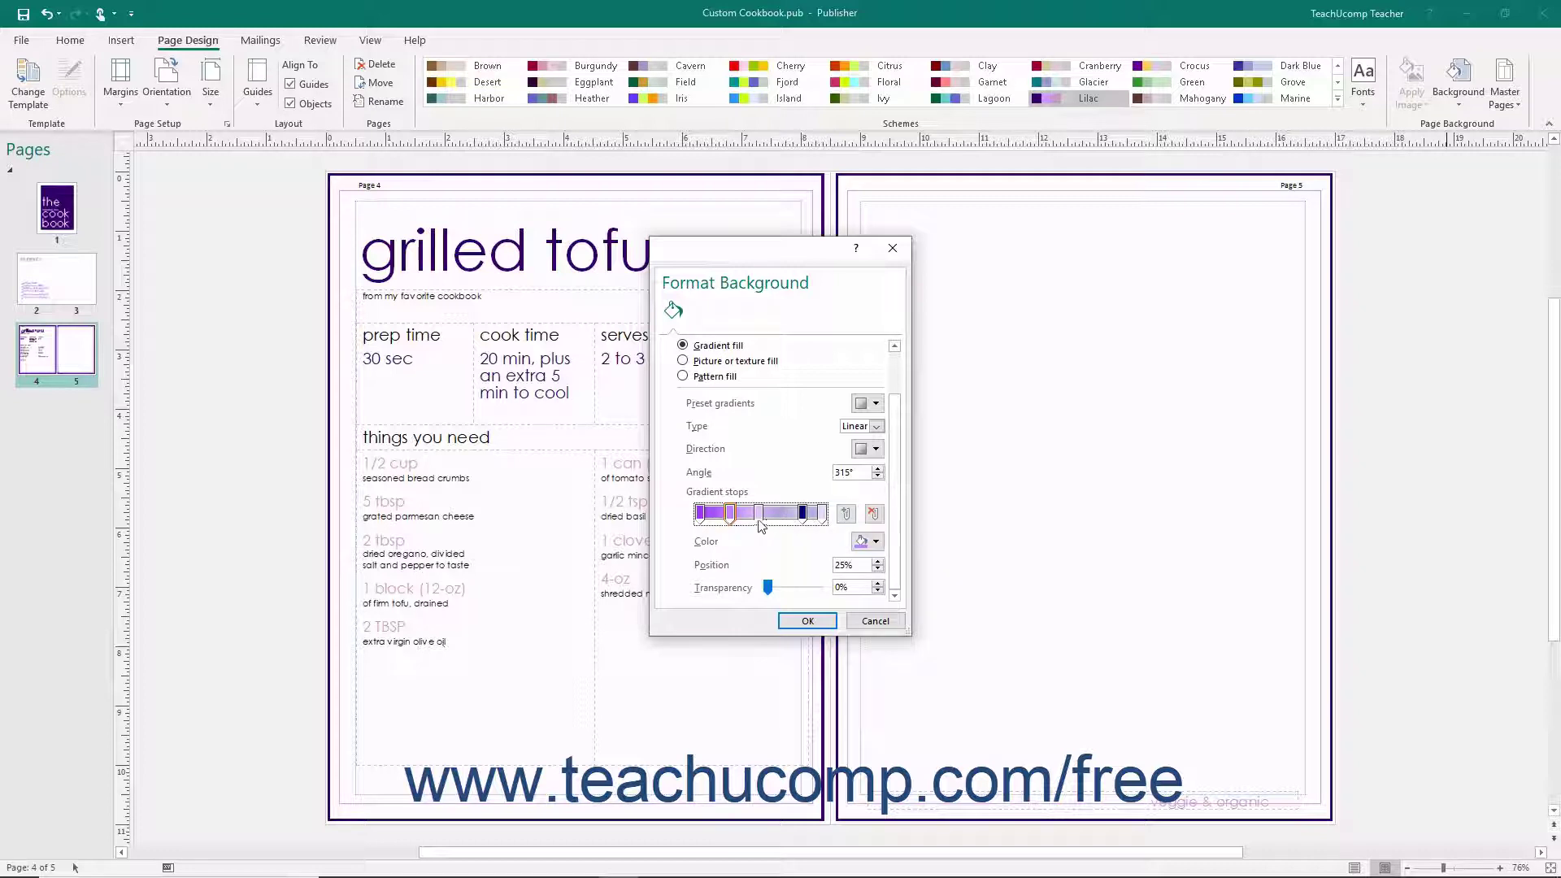
pyautogui.click(872, 514)
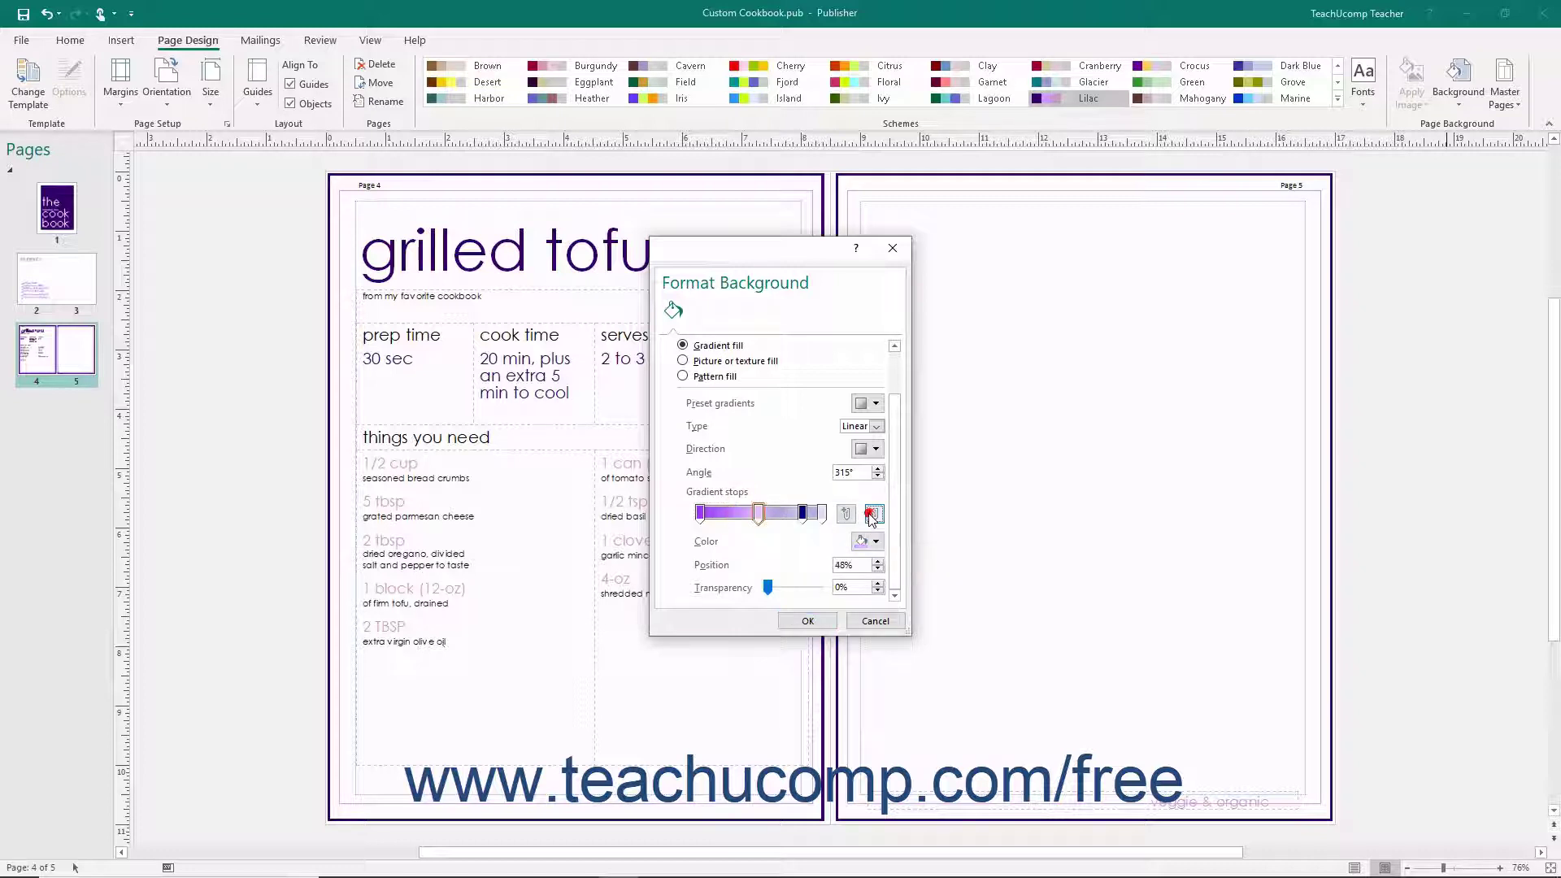
pyautogui.click(805, 512)
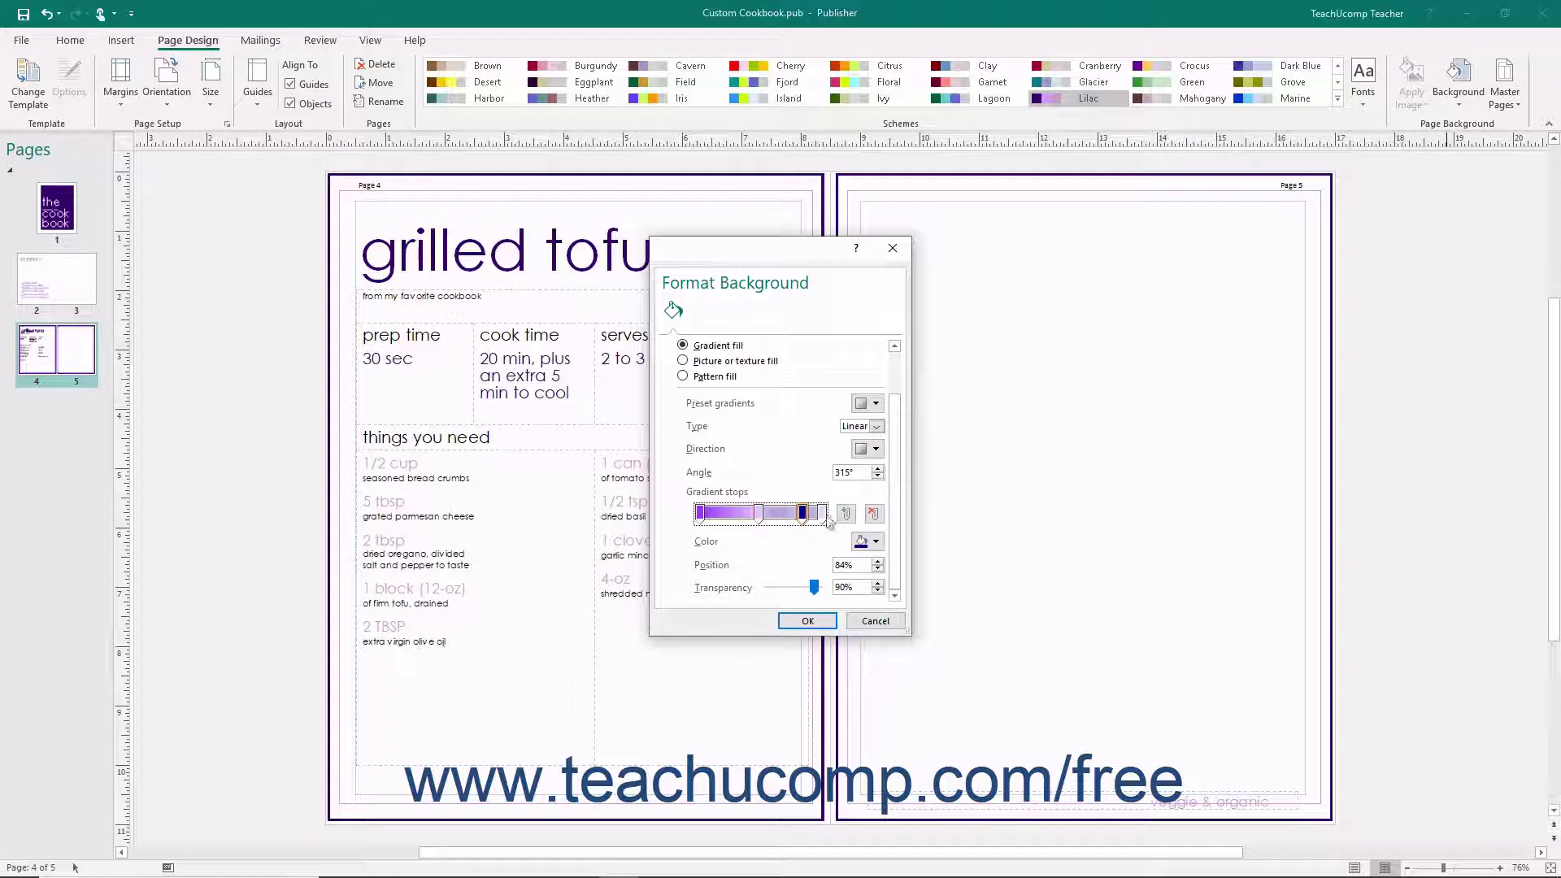
pyautogui.click(873, 514)
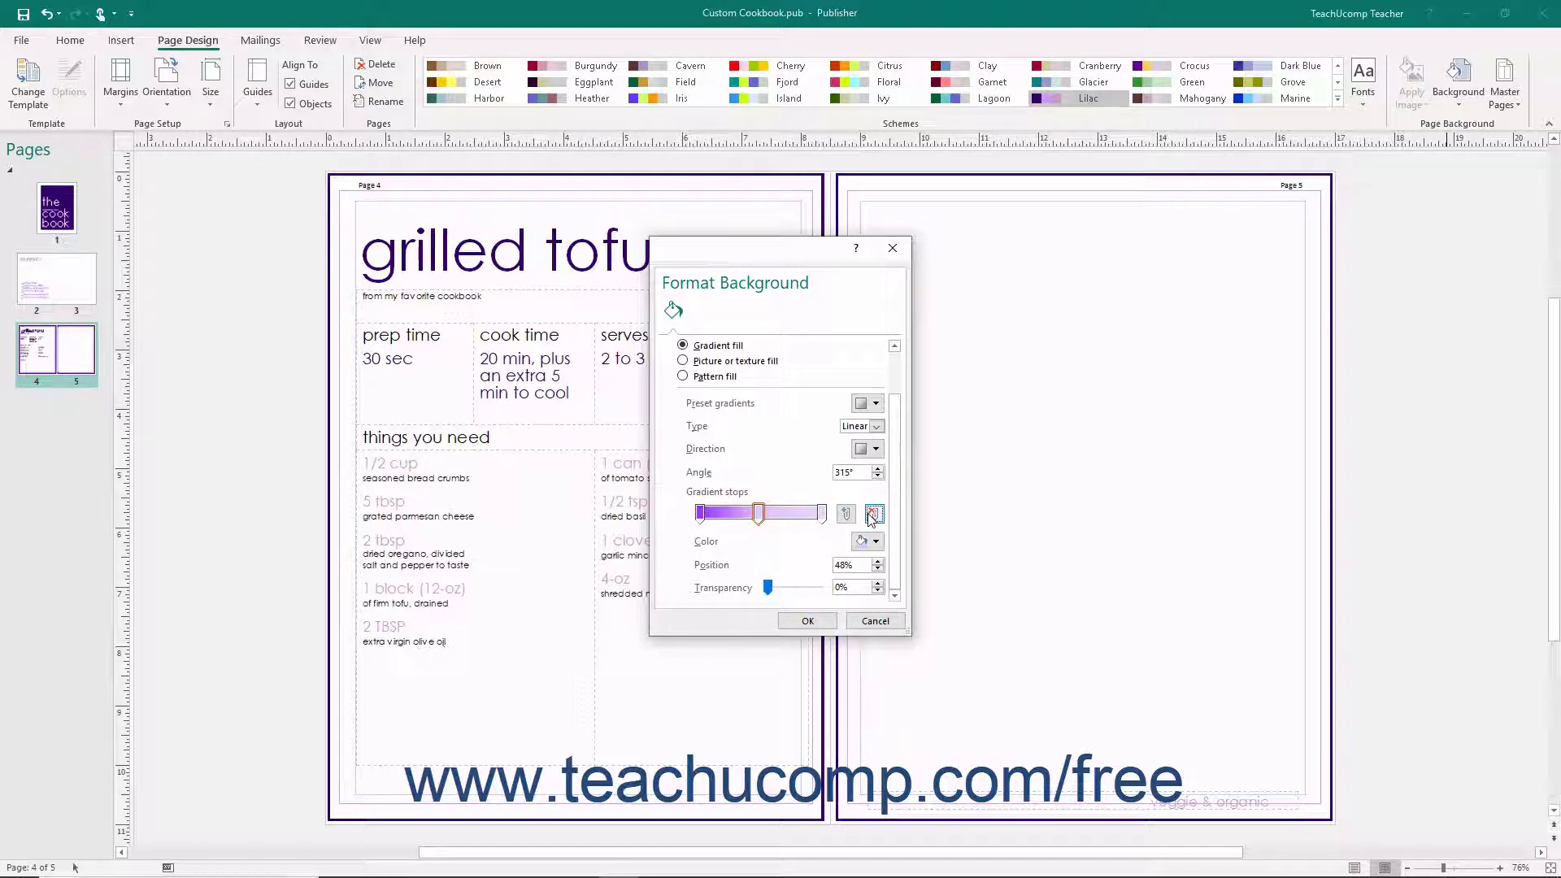
pyautogui.click(831, 622)
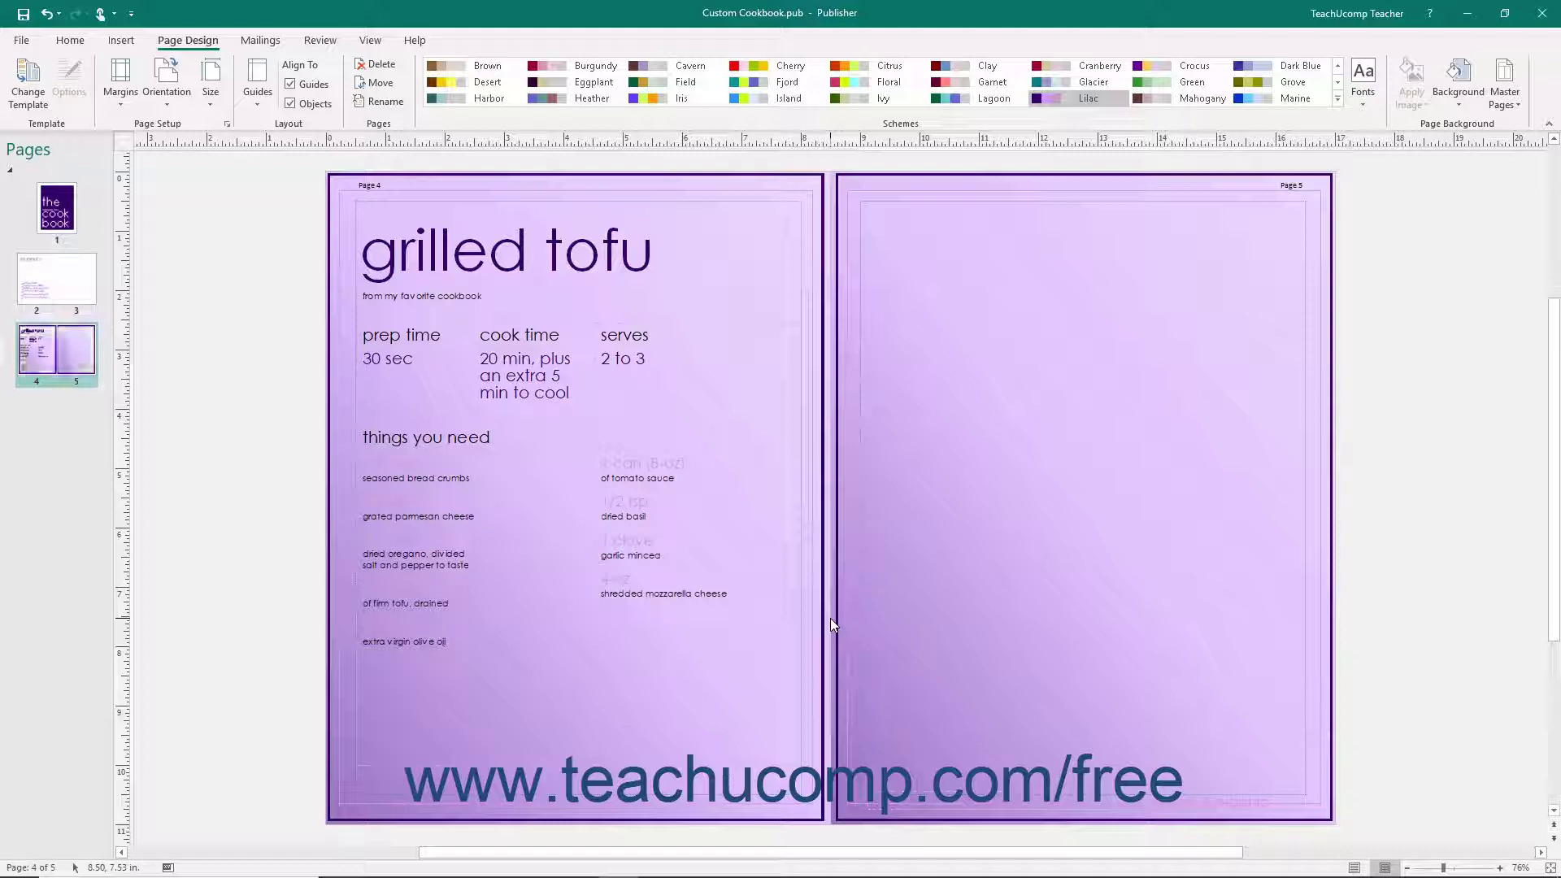
# Step: Reopen the background formatting settings and switch the fill to picture or texture fill
pyautogui.click(1458, 81)
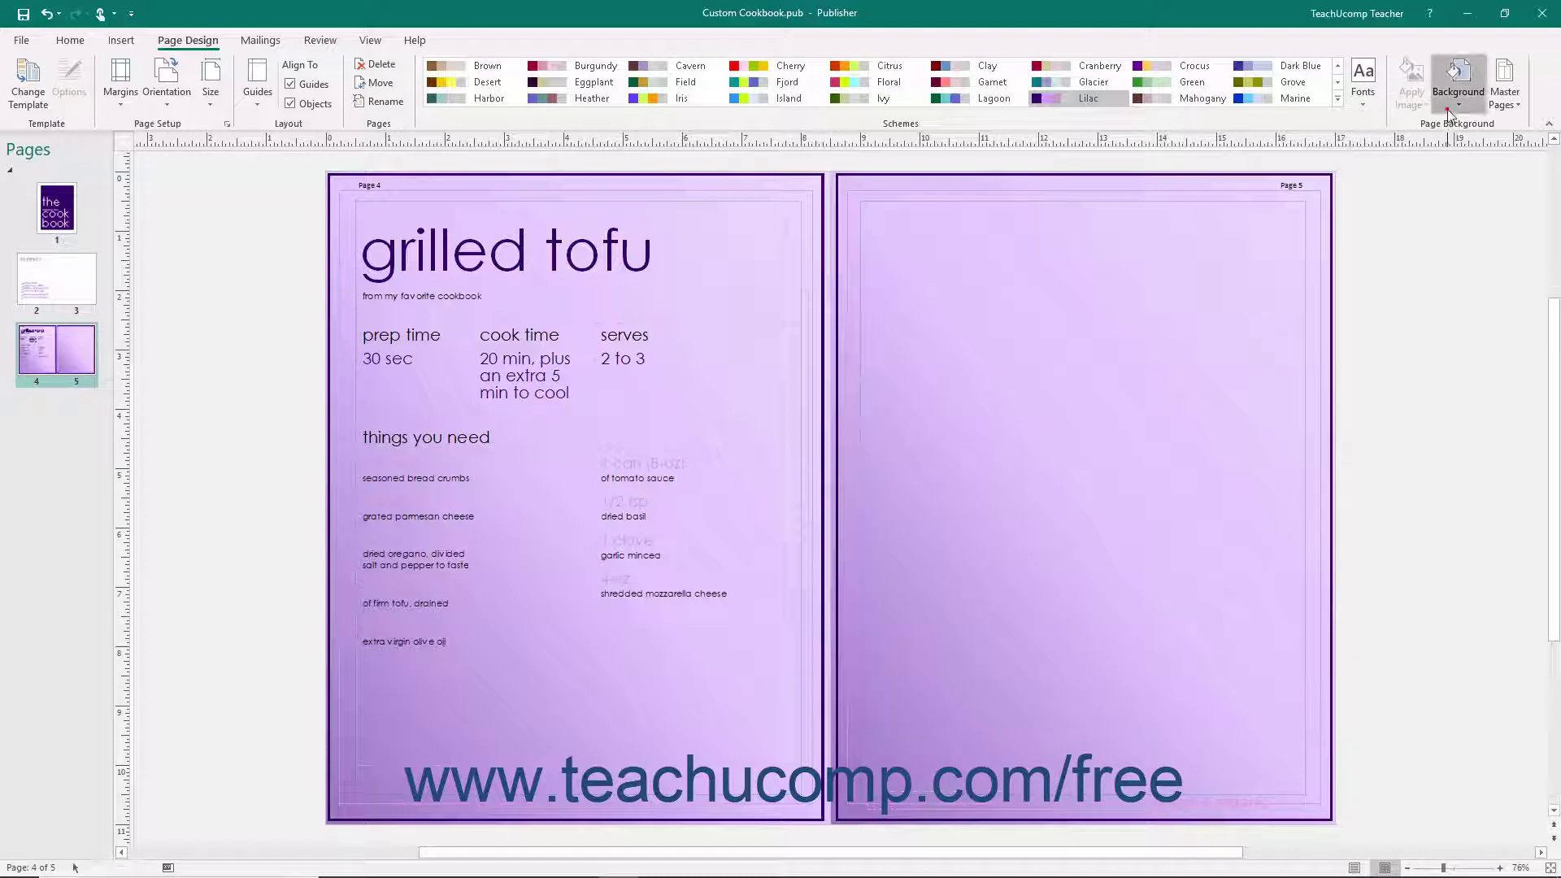
pyautogui.click(1362, 453)
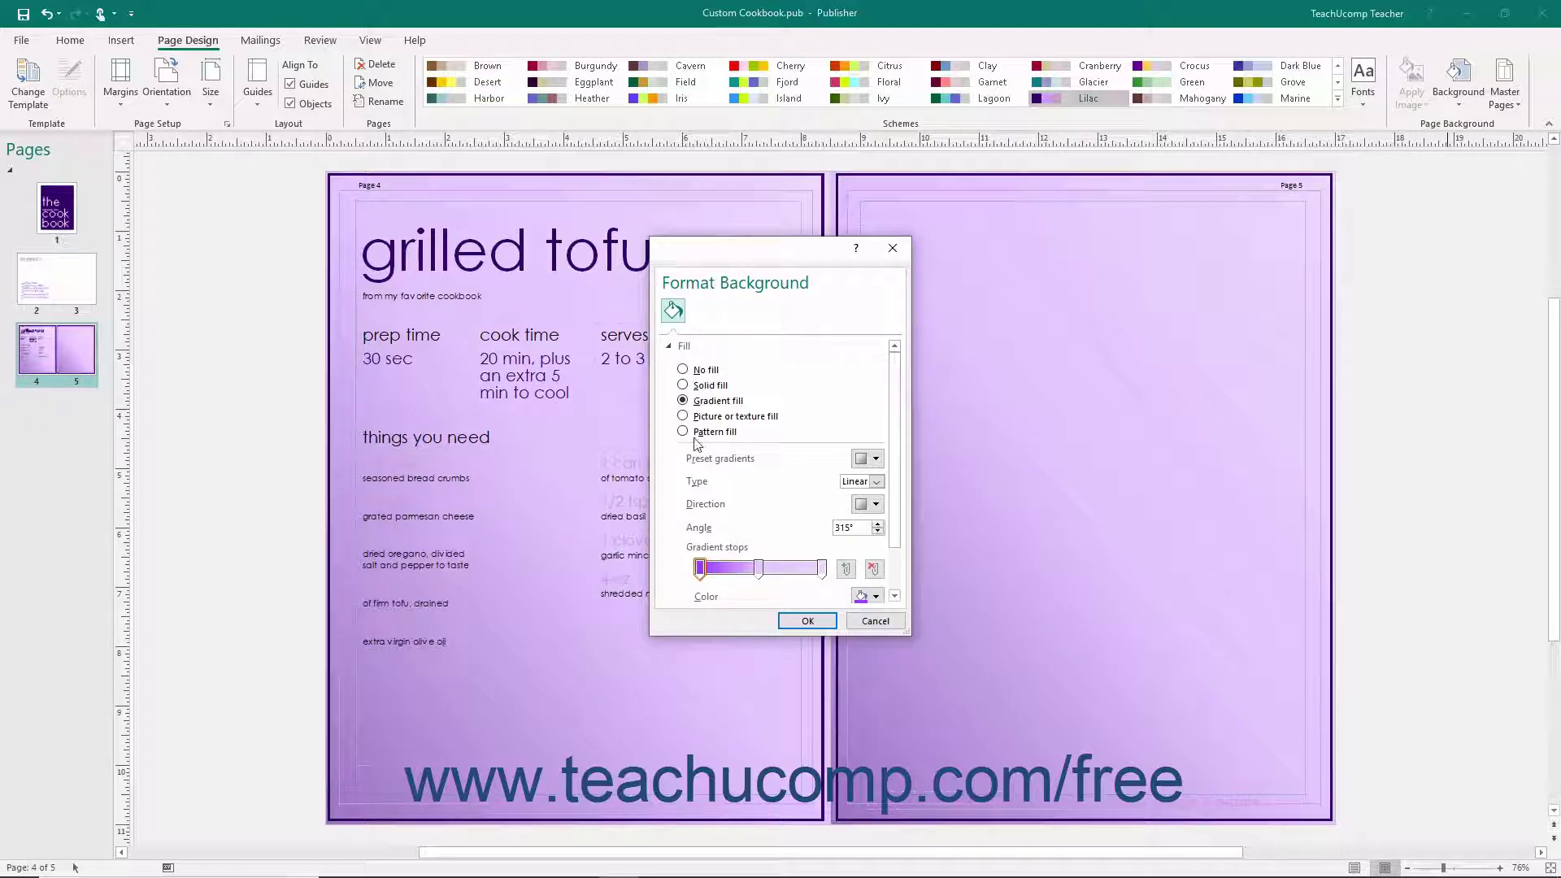
pyautogui.click(683, 417)
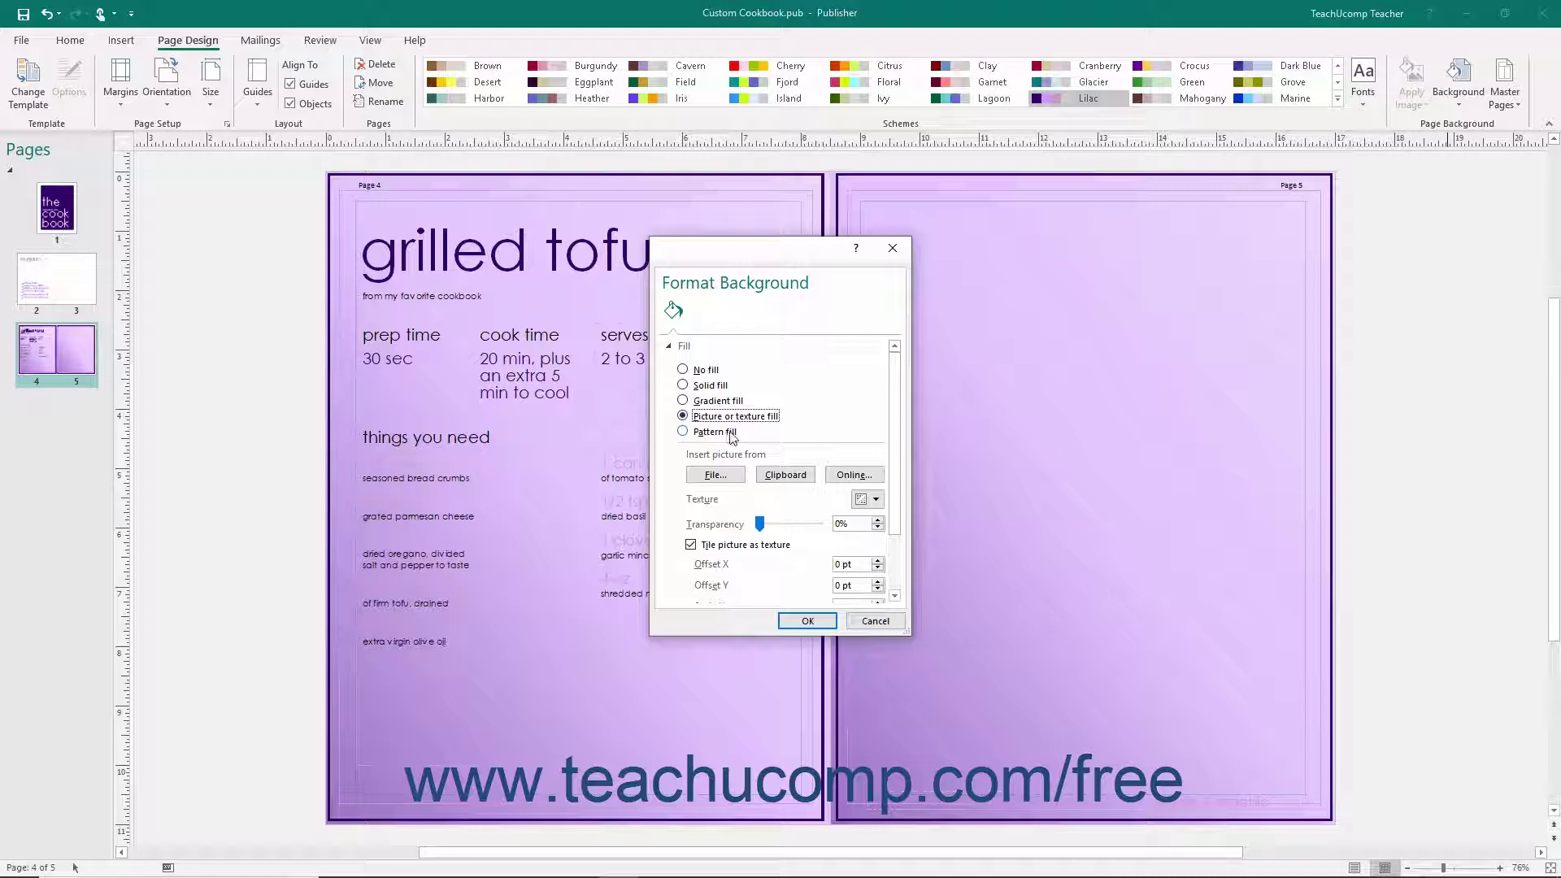
# Step: Apply the dark purple texture to pages 4–5, then reopen the Format Background settings
pyautogui.click(876, 500)
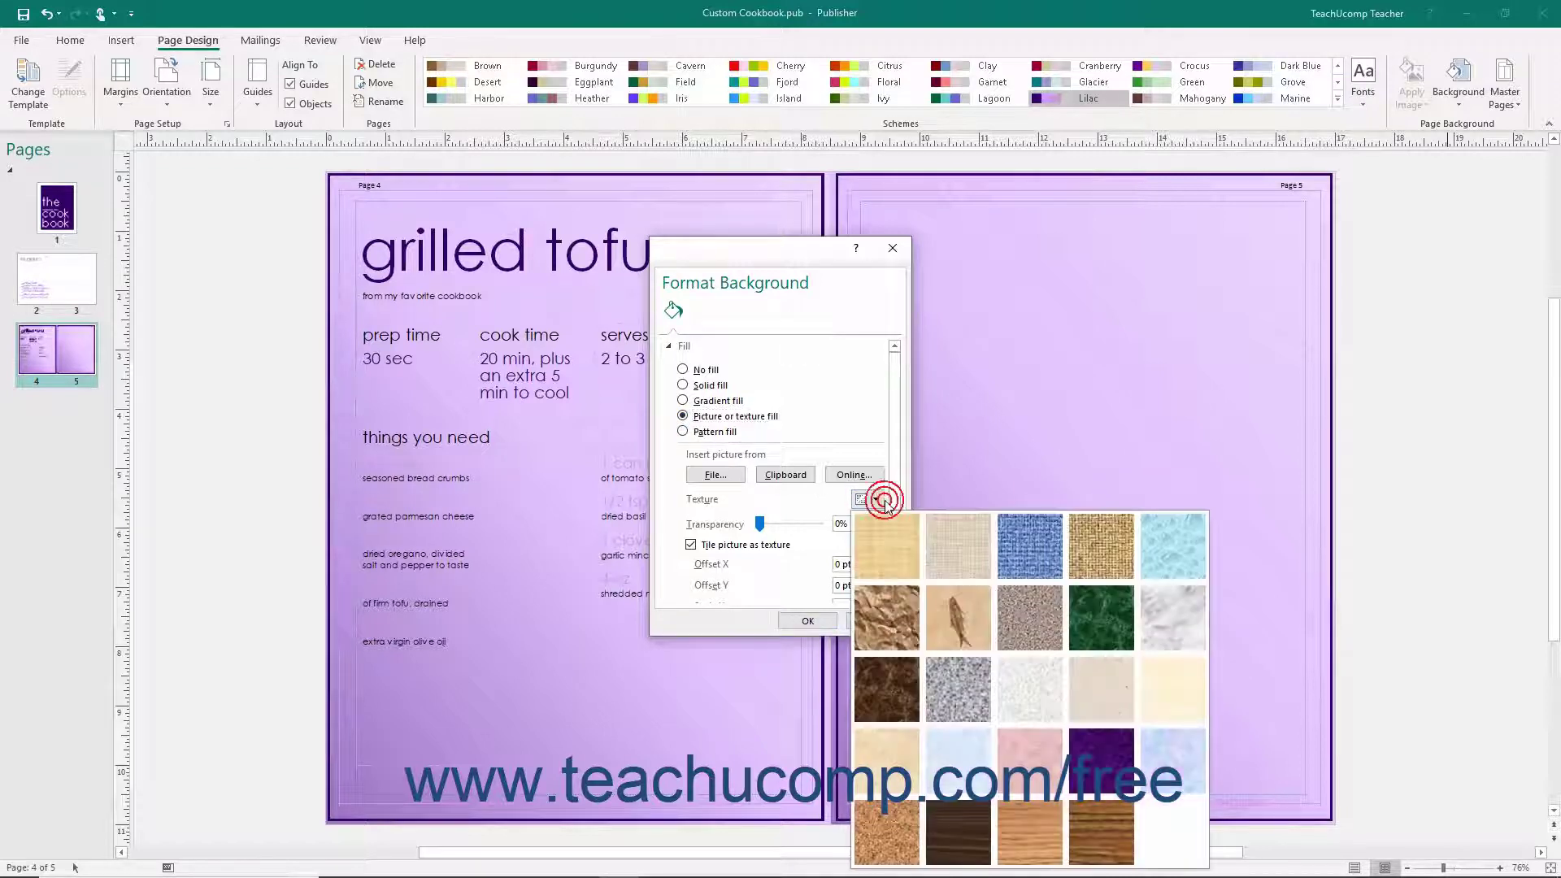
pyautogui.click(1109, 769)
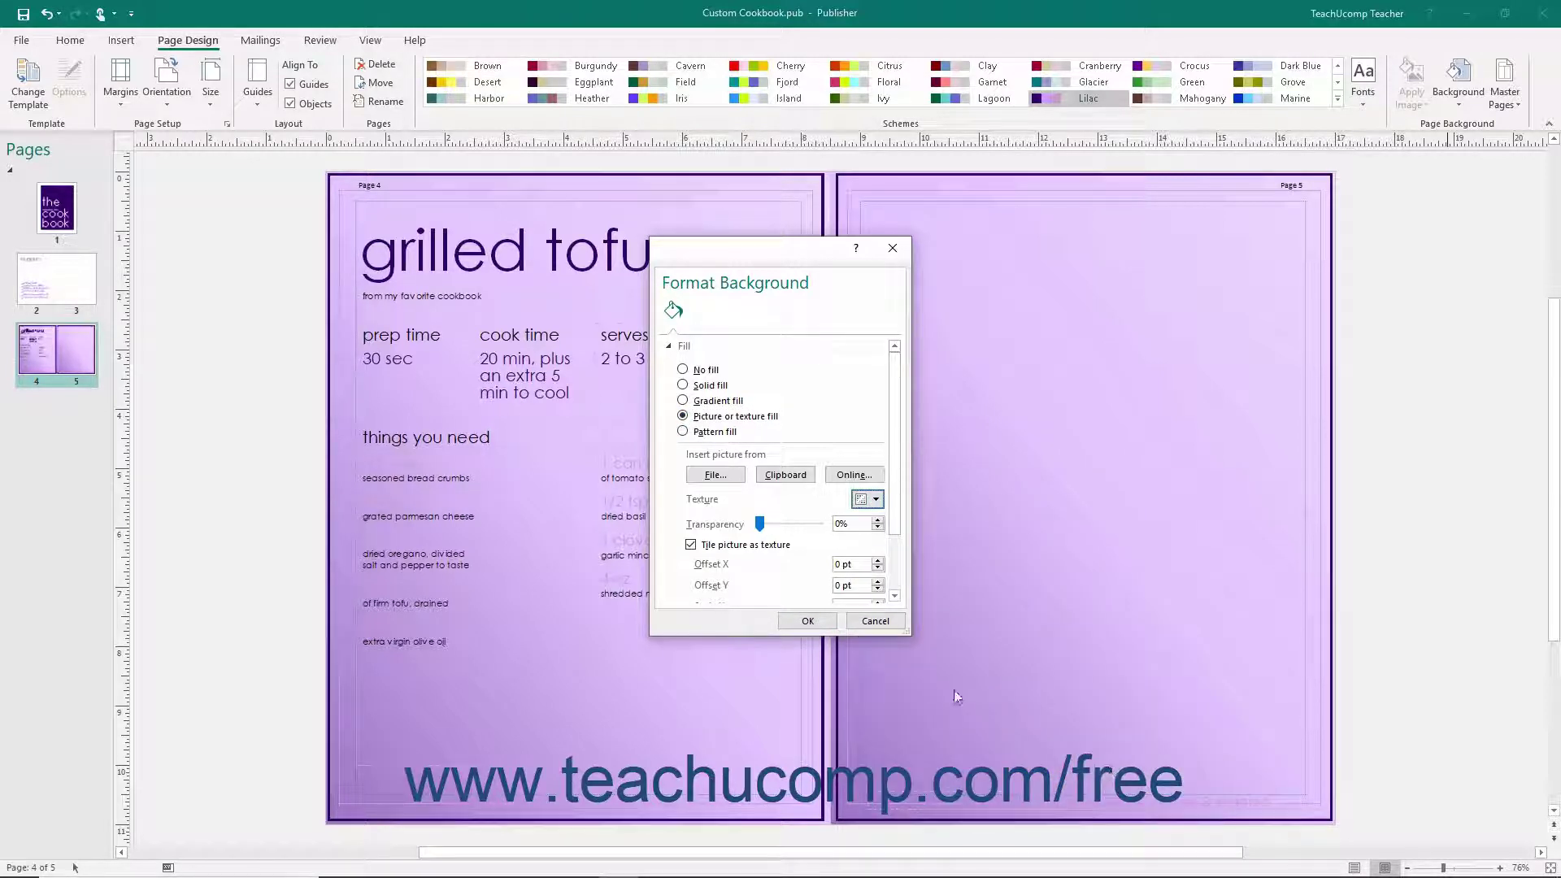
pyautogui.click(816, 624)
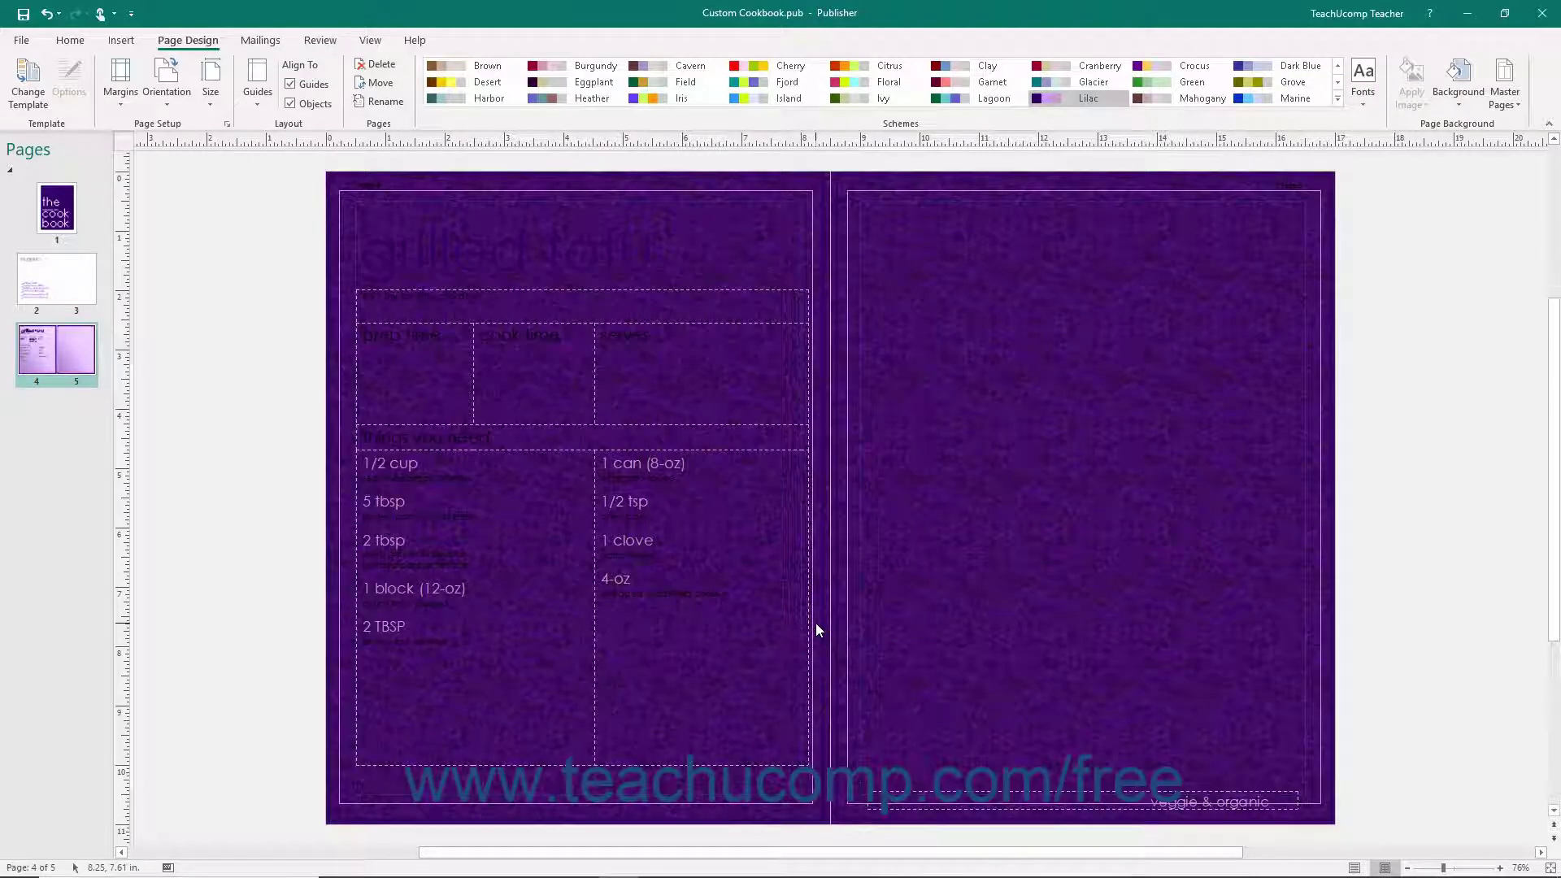
pyautogui.click(1447, 94)
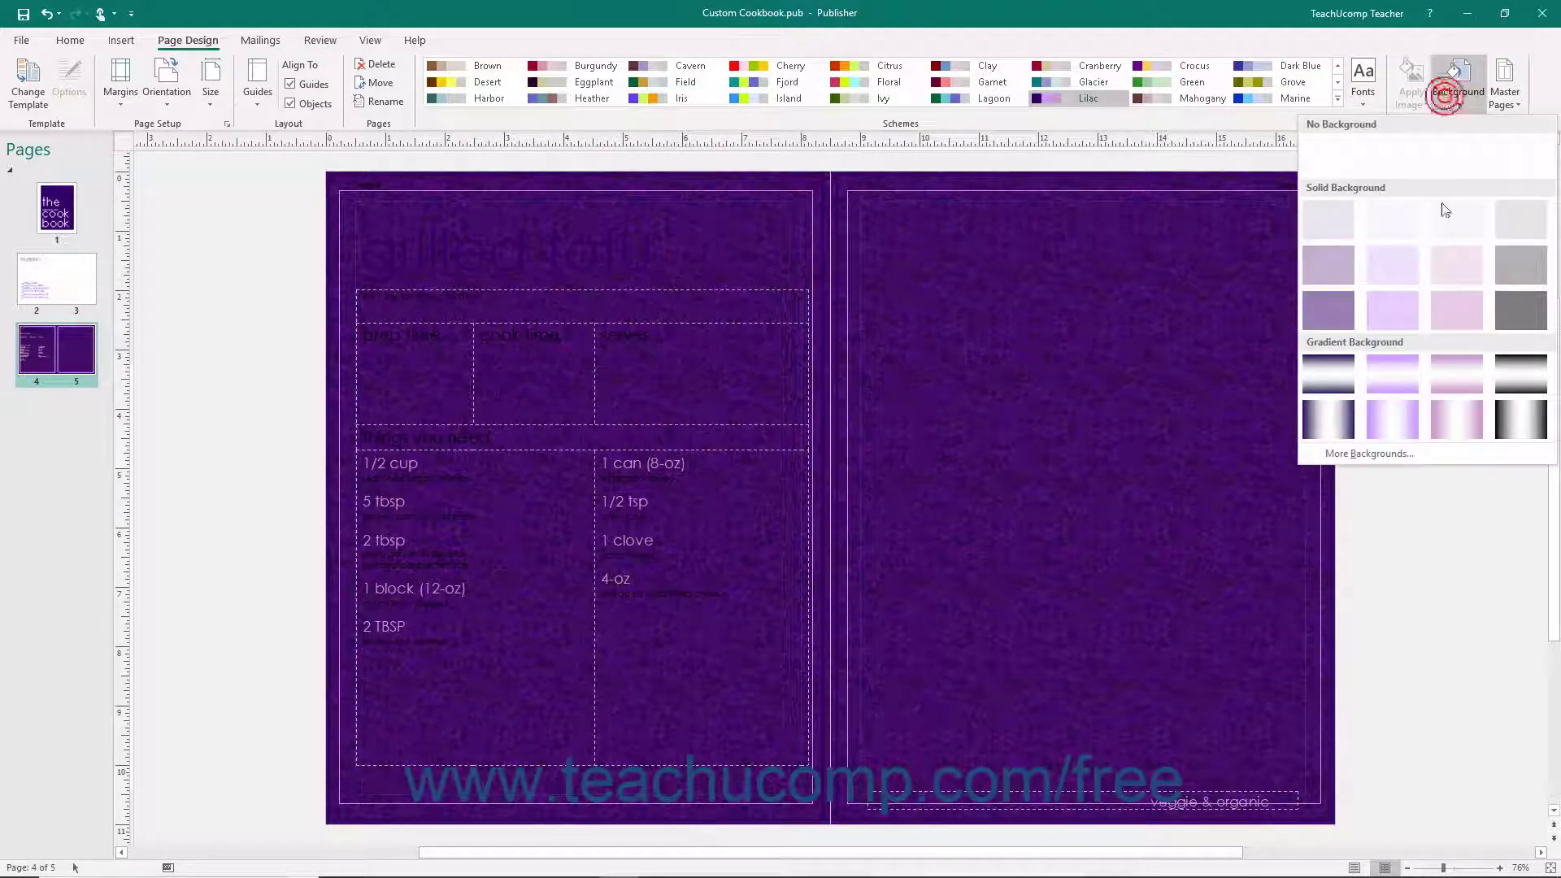
pyautogui.click(1383, 453)
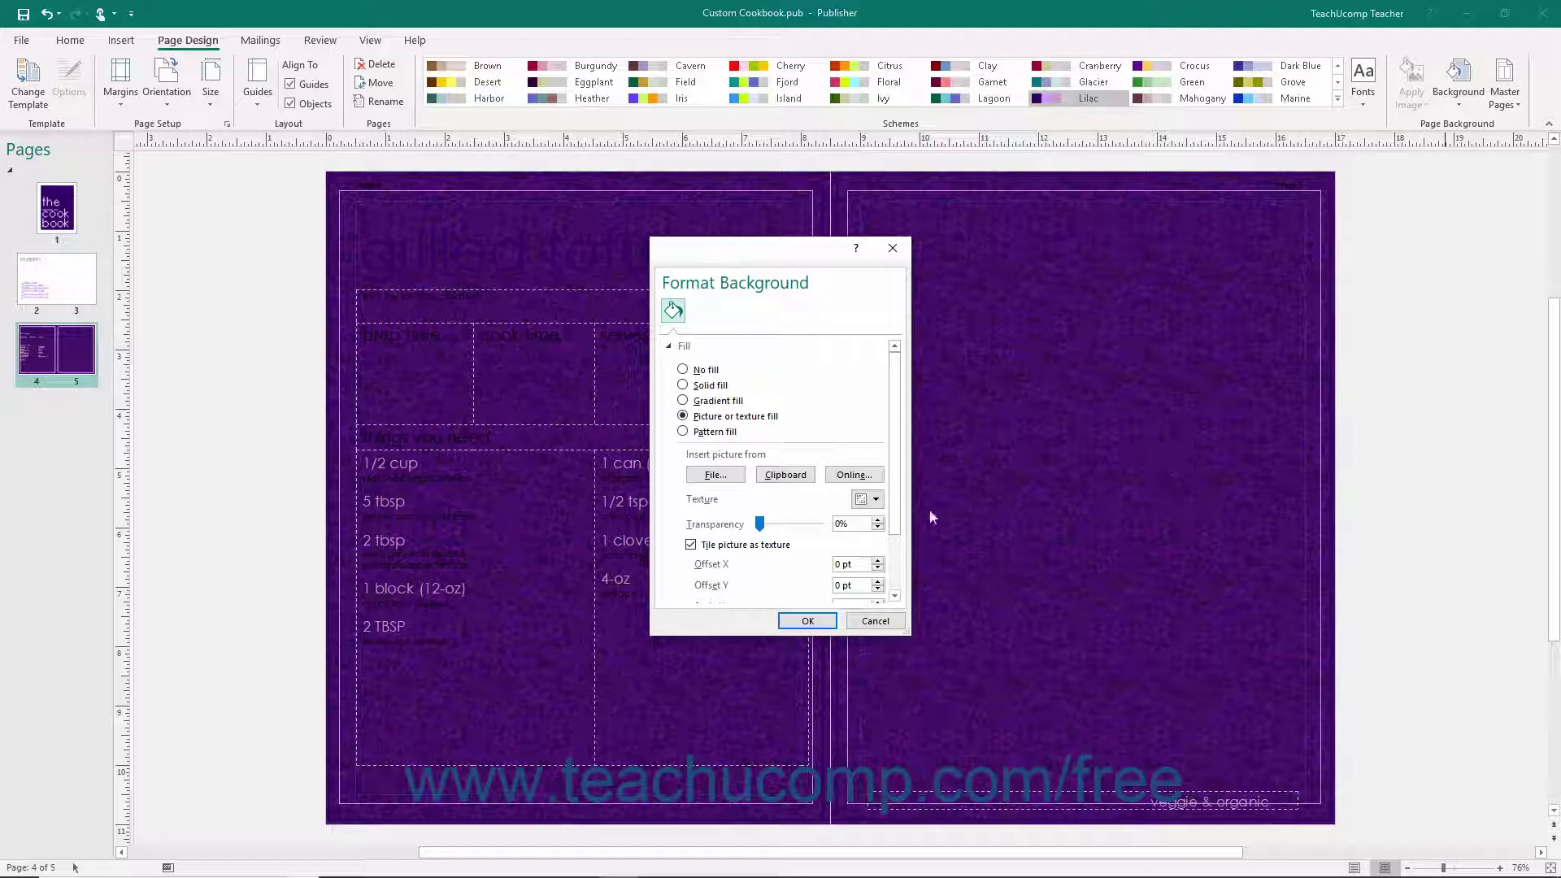
# Step: Insert Cake.png as the background picture fill, briefly checking online pictures
pyautogui.click(742, 477)
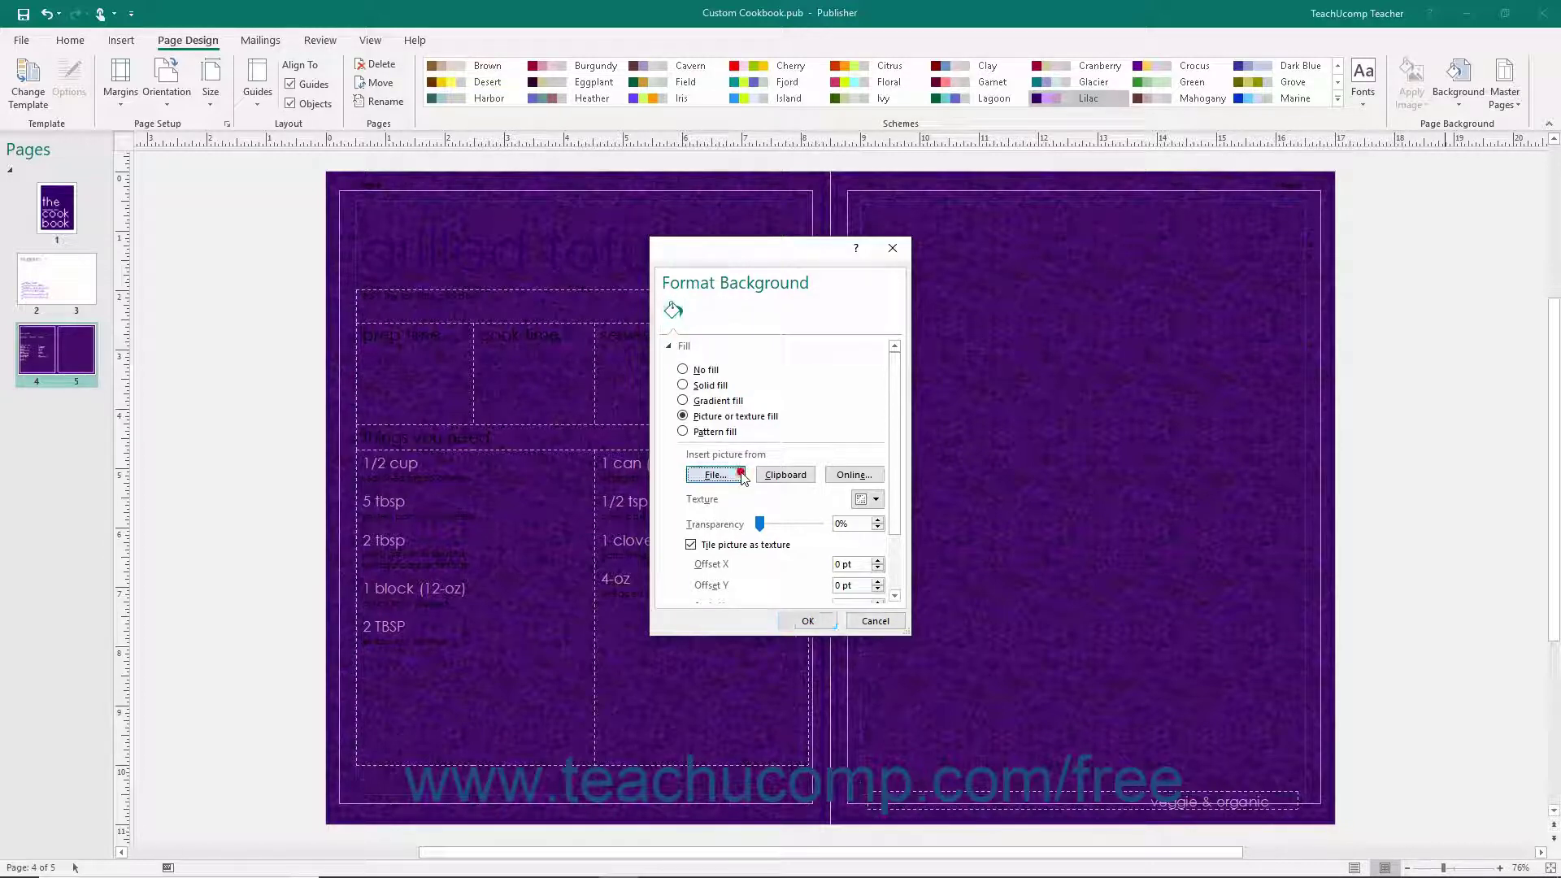
pyautogui.scroll(-2, 1041, 443)
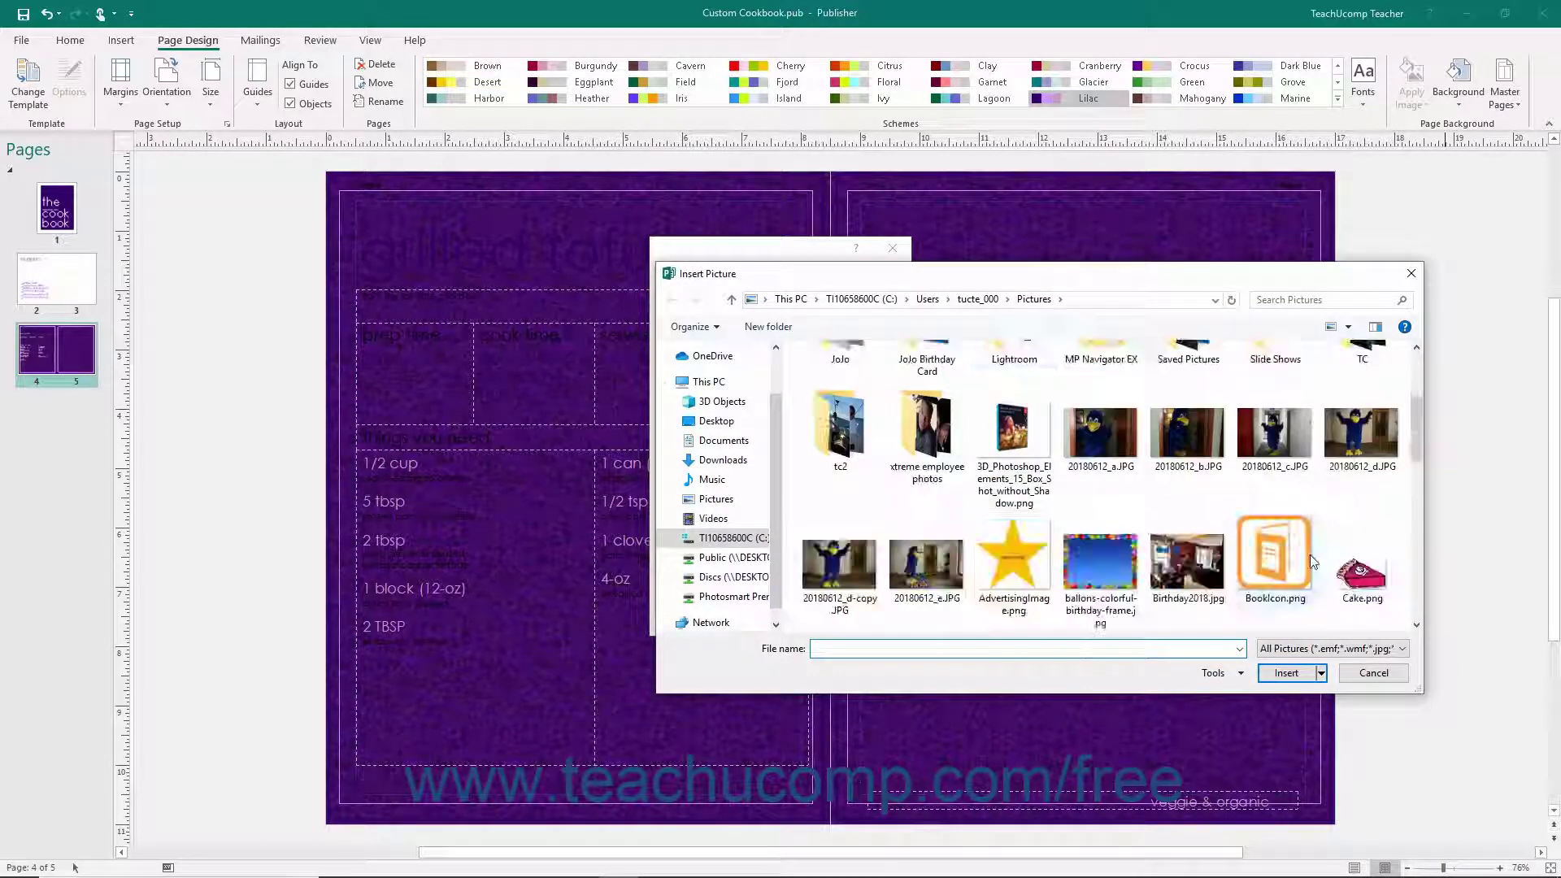
pyautogui.click(1362, 574)
pyautogui.click(1287, 673)
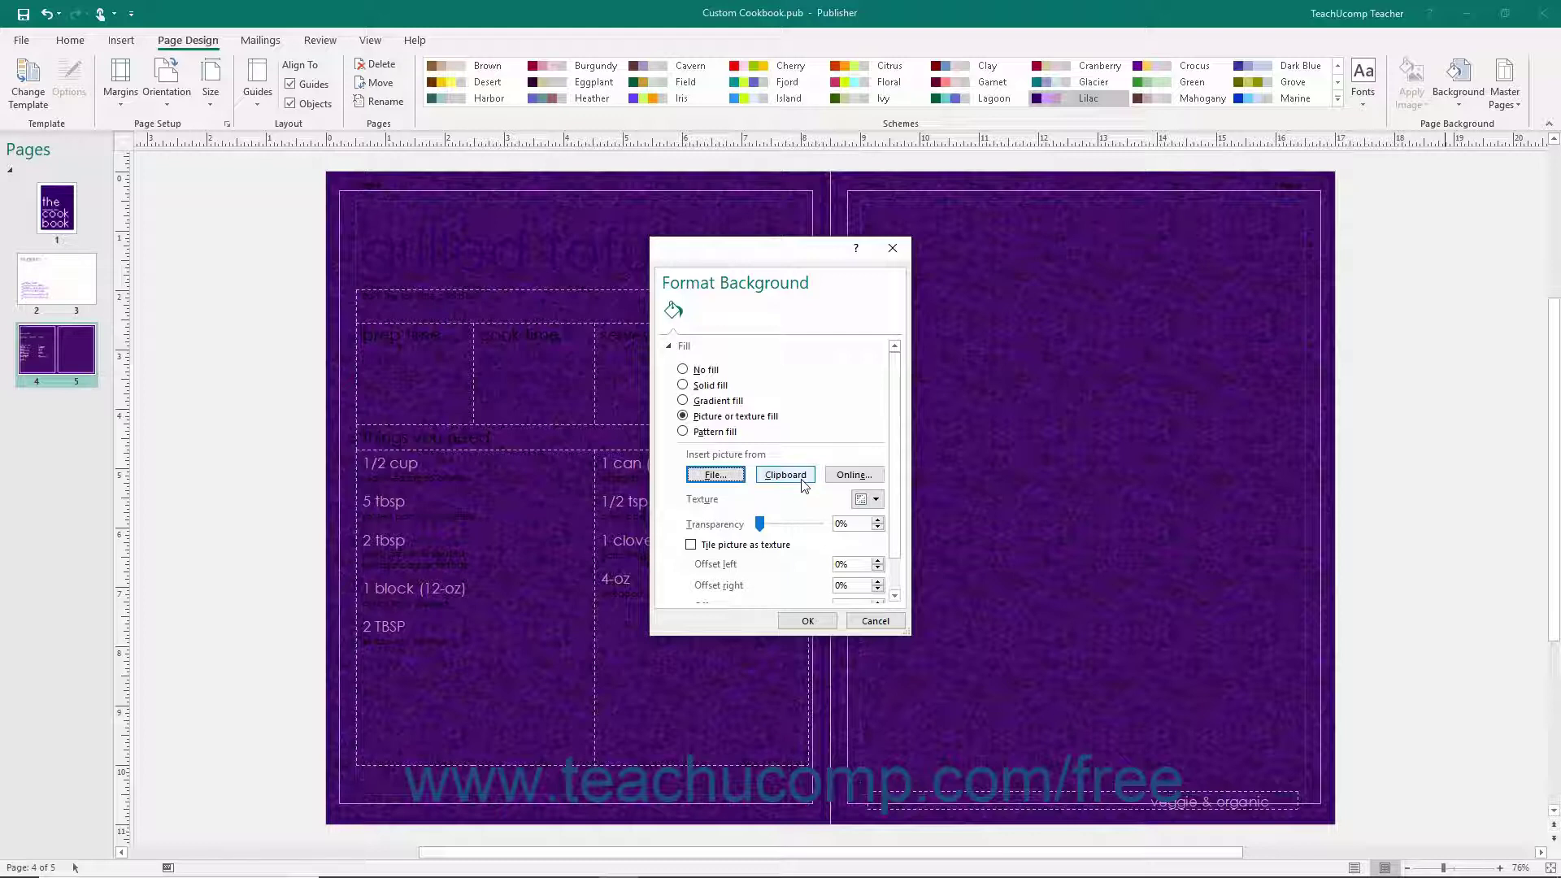
pyautogui.click(853, 475)
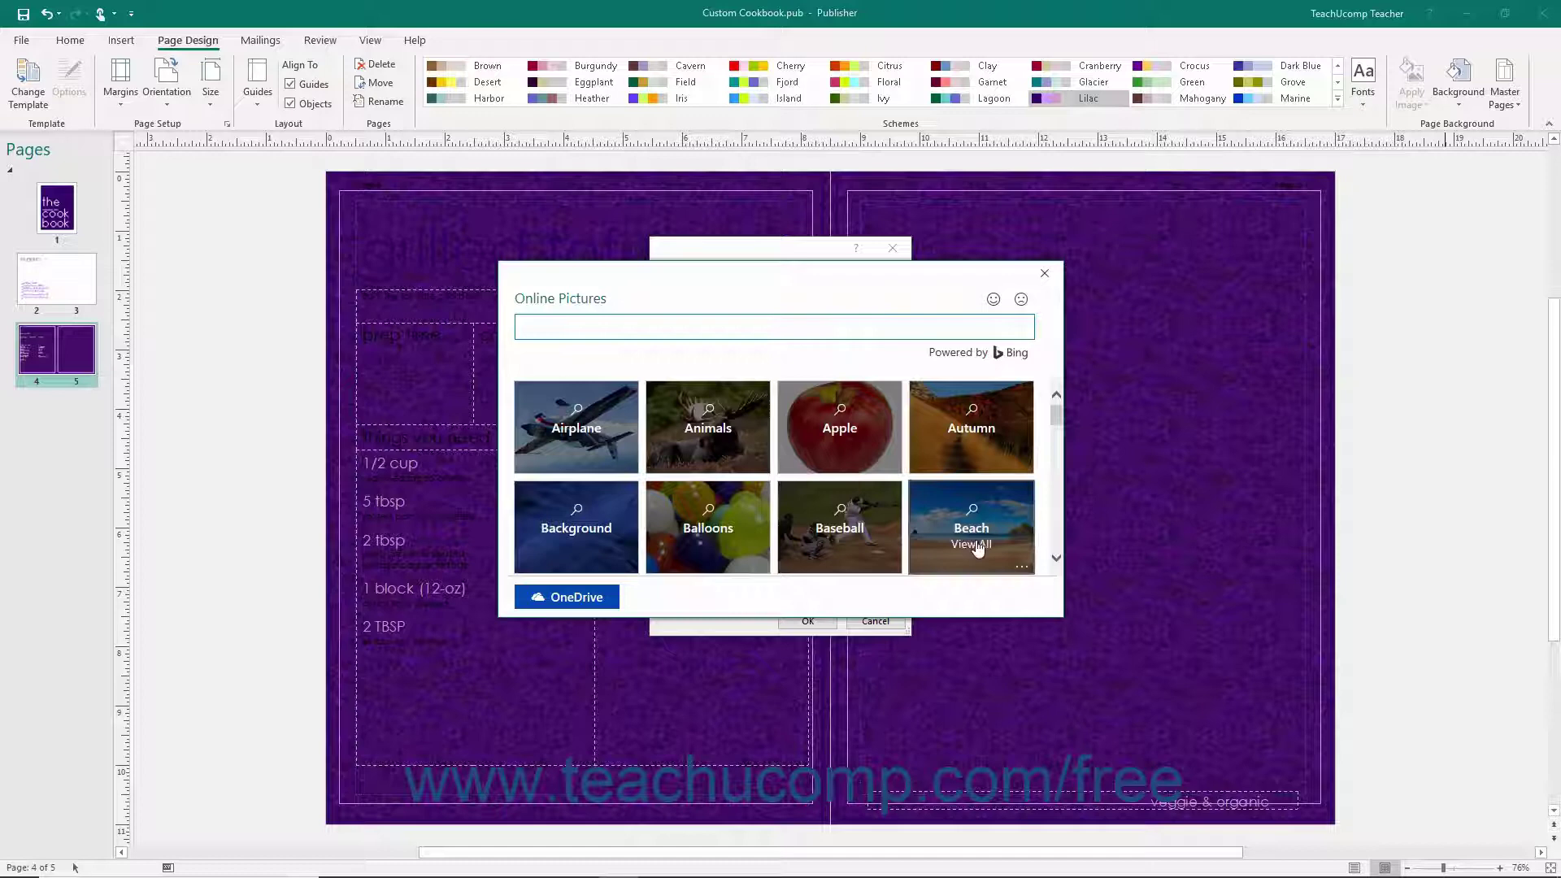
pyautogui.click(1045, 273)
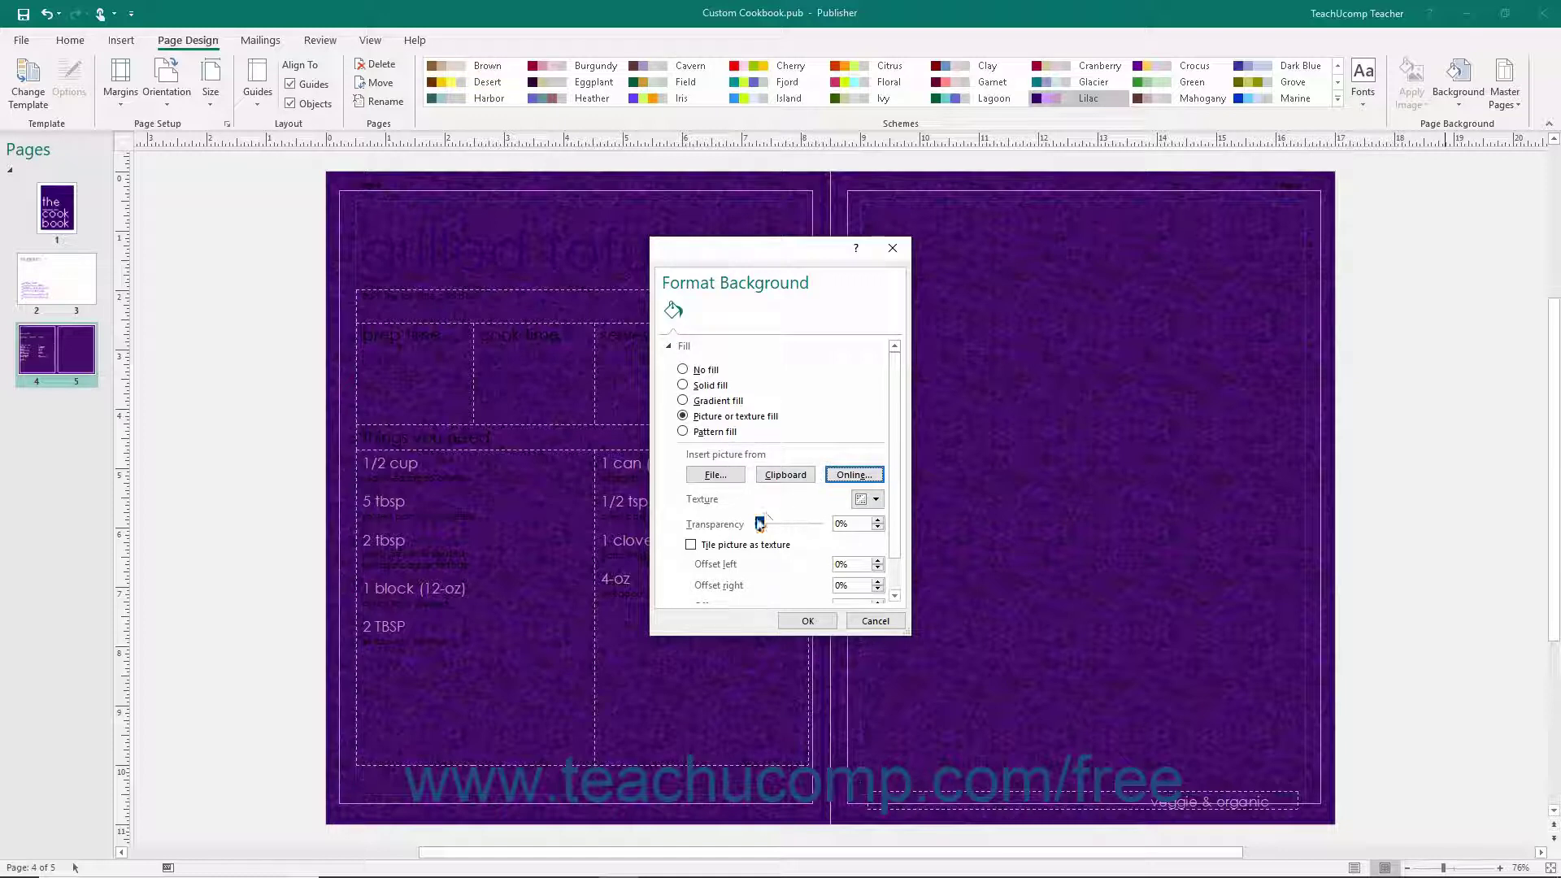
# Step: Set the cake picture to 91% transparency and tile it as a texture
pyautogui.moveTo(760, 524); pyautogui.dragTo(816, 529)
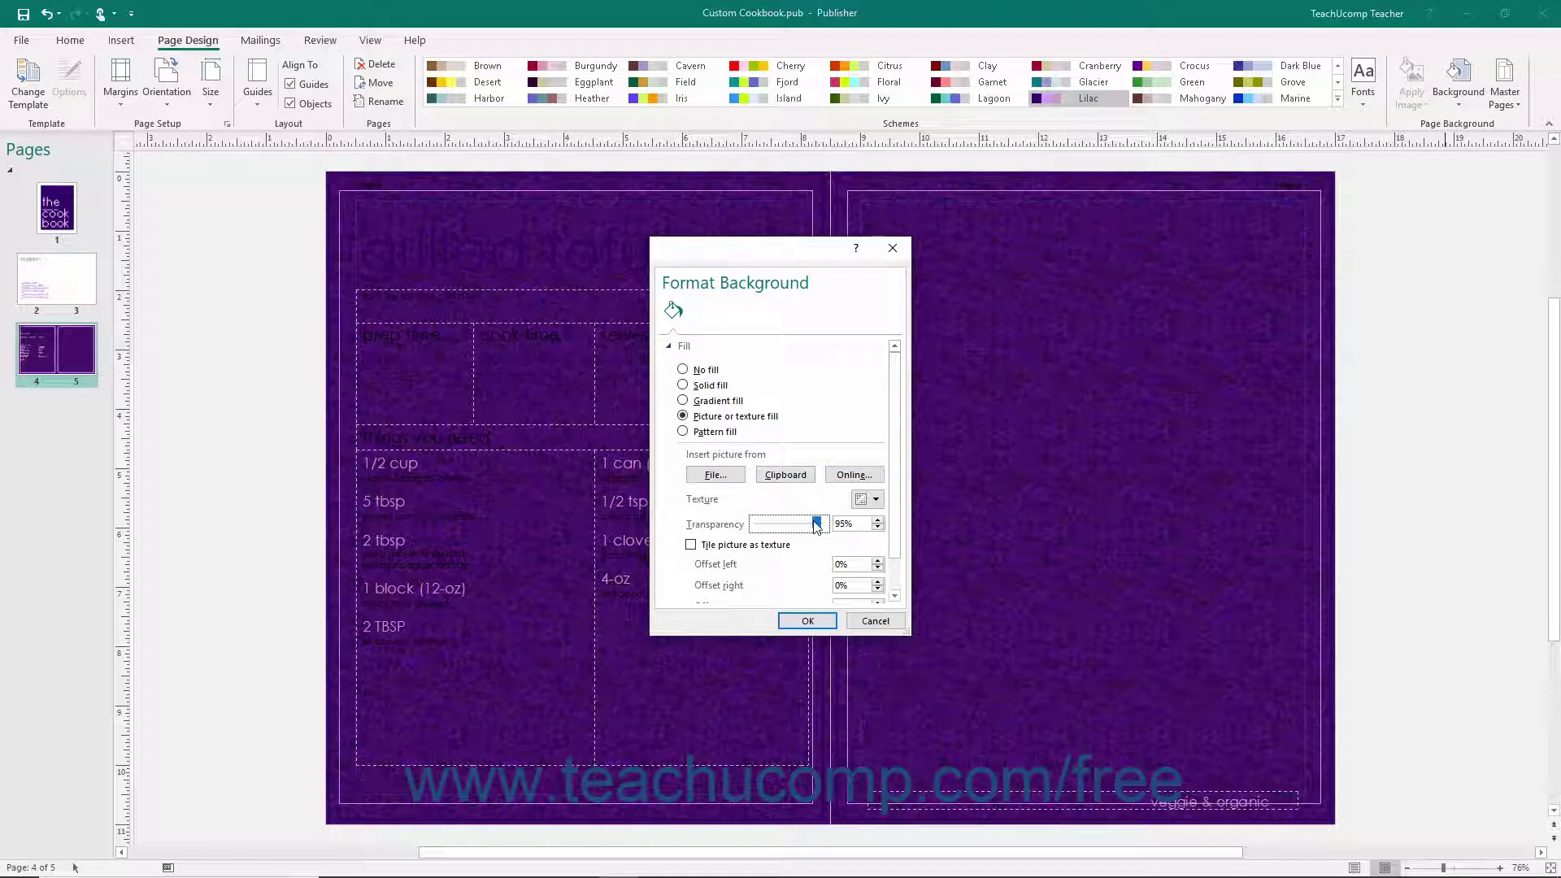
pyautogui.moveTo(816, 526); pyautogui.dragTo(892, 582)
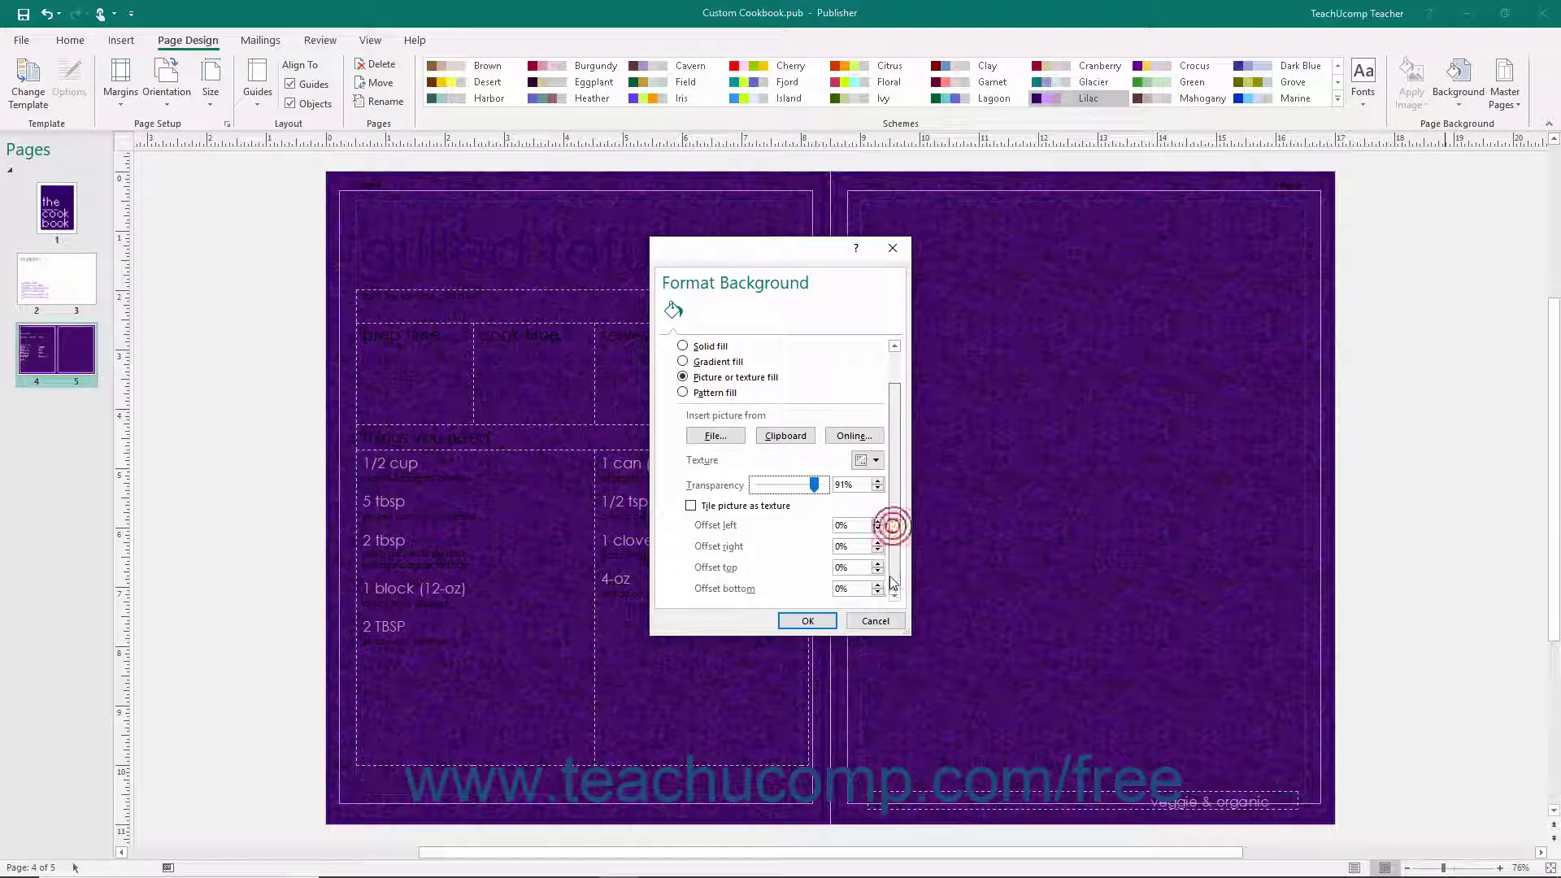
pyautogui.click(692, 507)
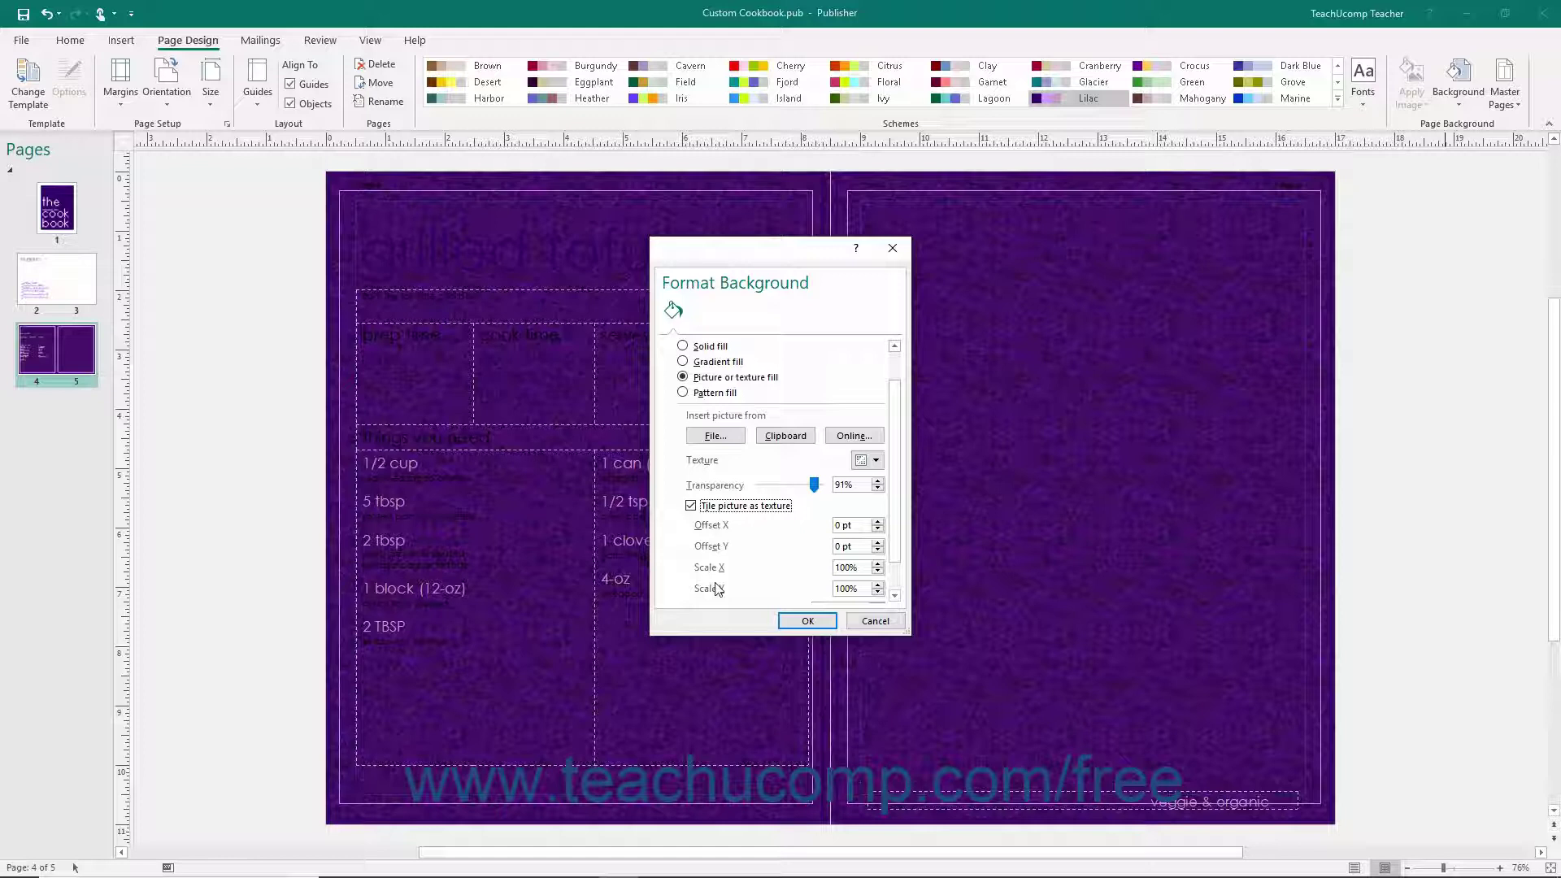
pyautogui.click(895, 595)
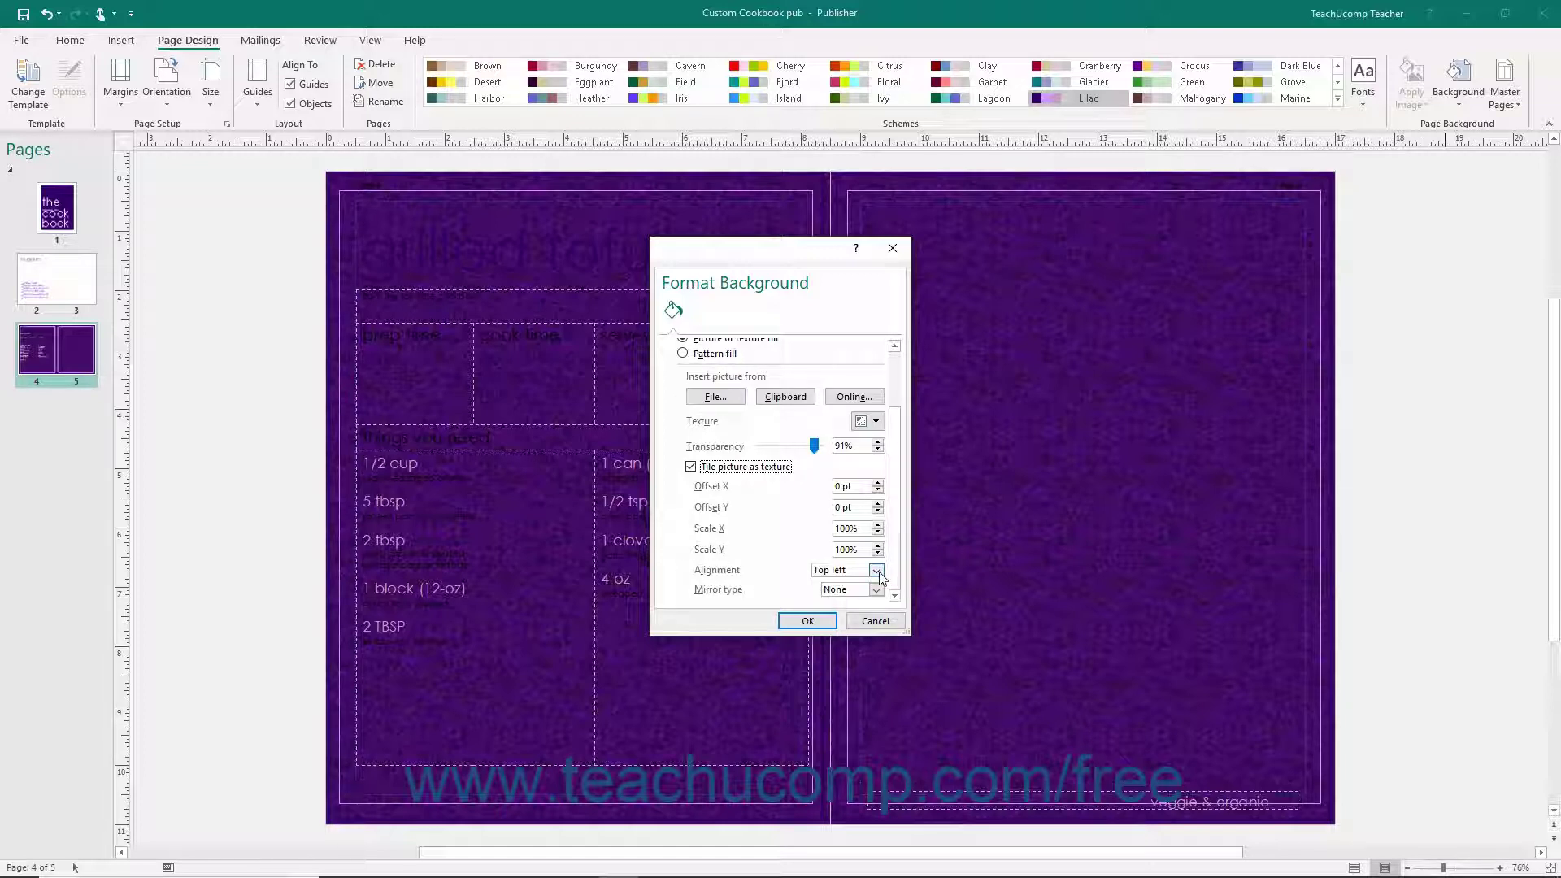
# Step: Keep Top left alignment and no mirroring, with tiling switched off and back on
pyautogui.click(877, 570)
pyautogui.click(879, 572)
pyautogui.click(877, 590)
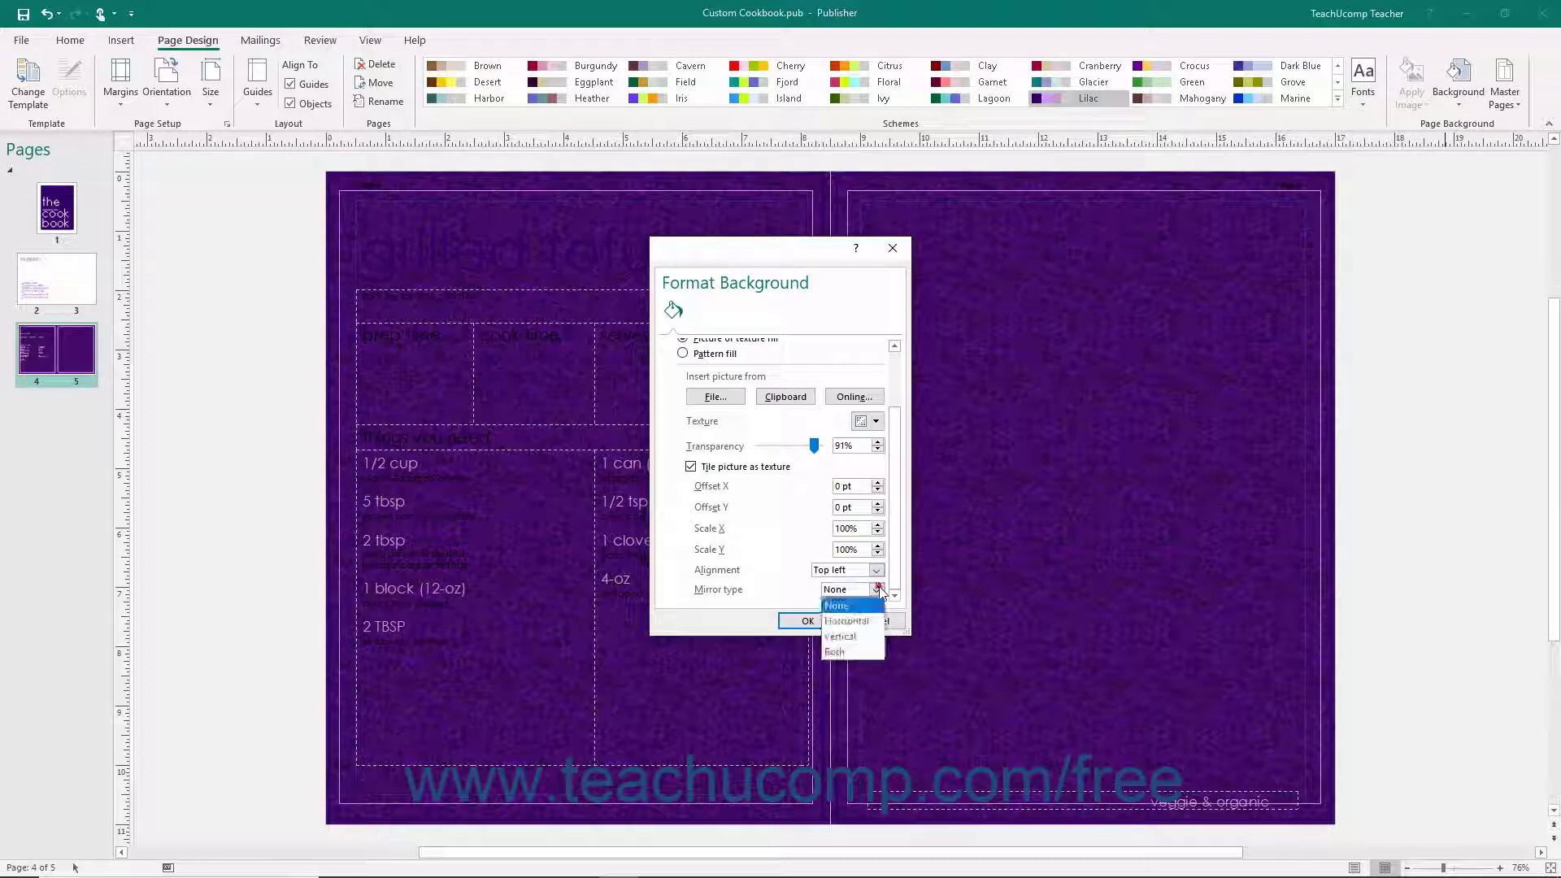
pyautogui.click(879, 587)
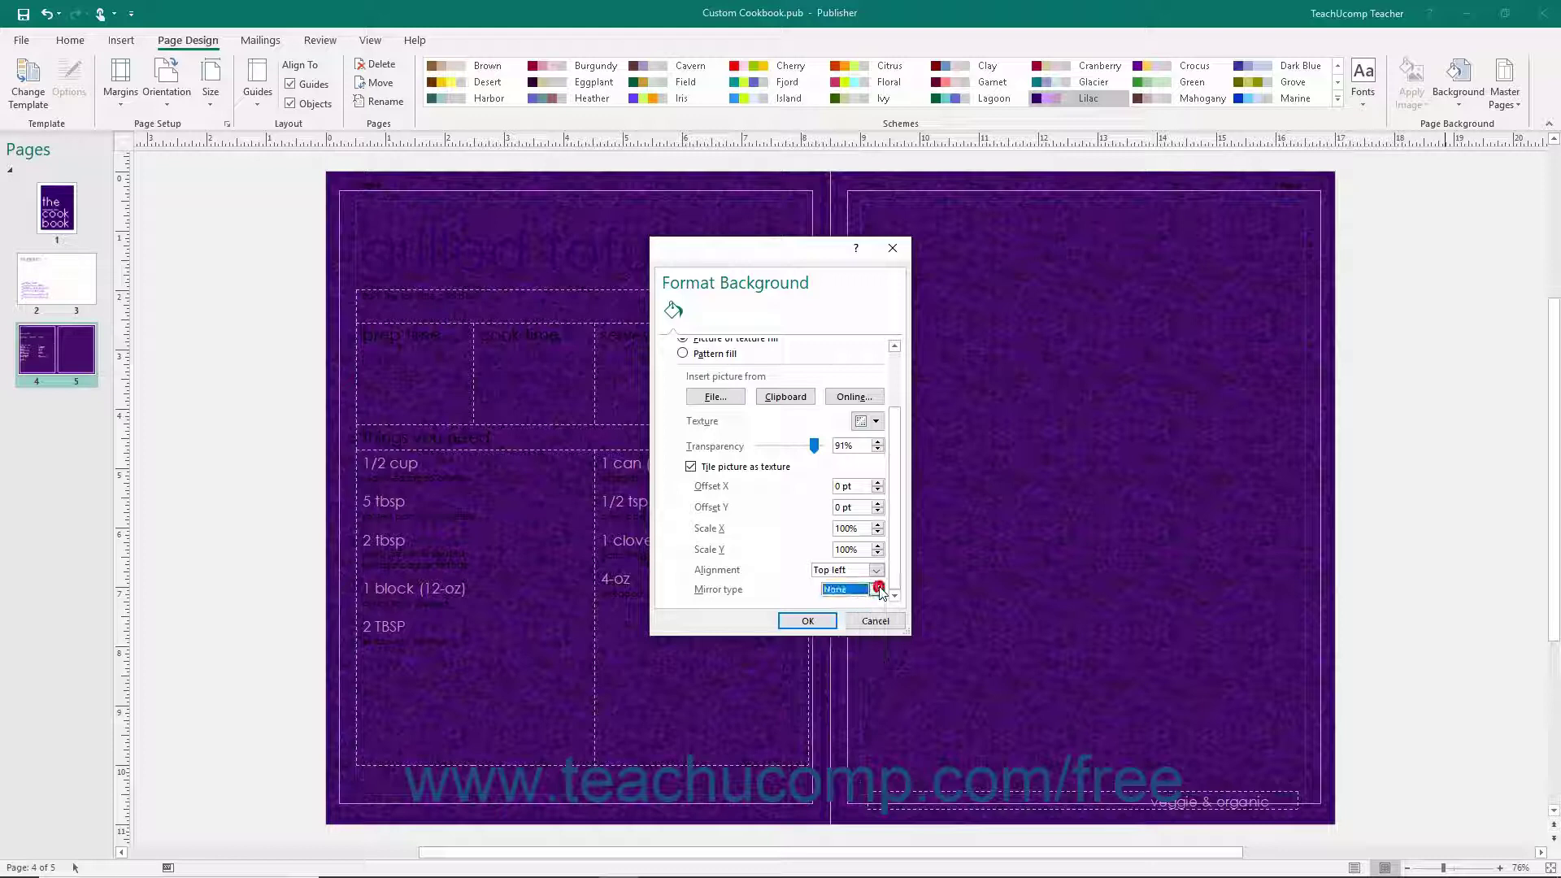
pyautogui.click(690, 467)
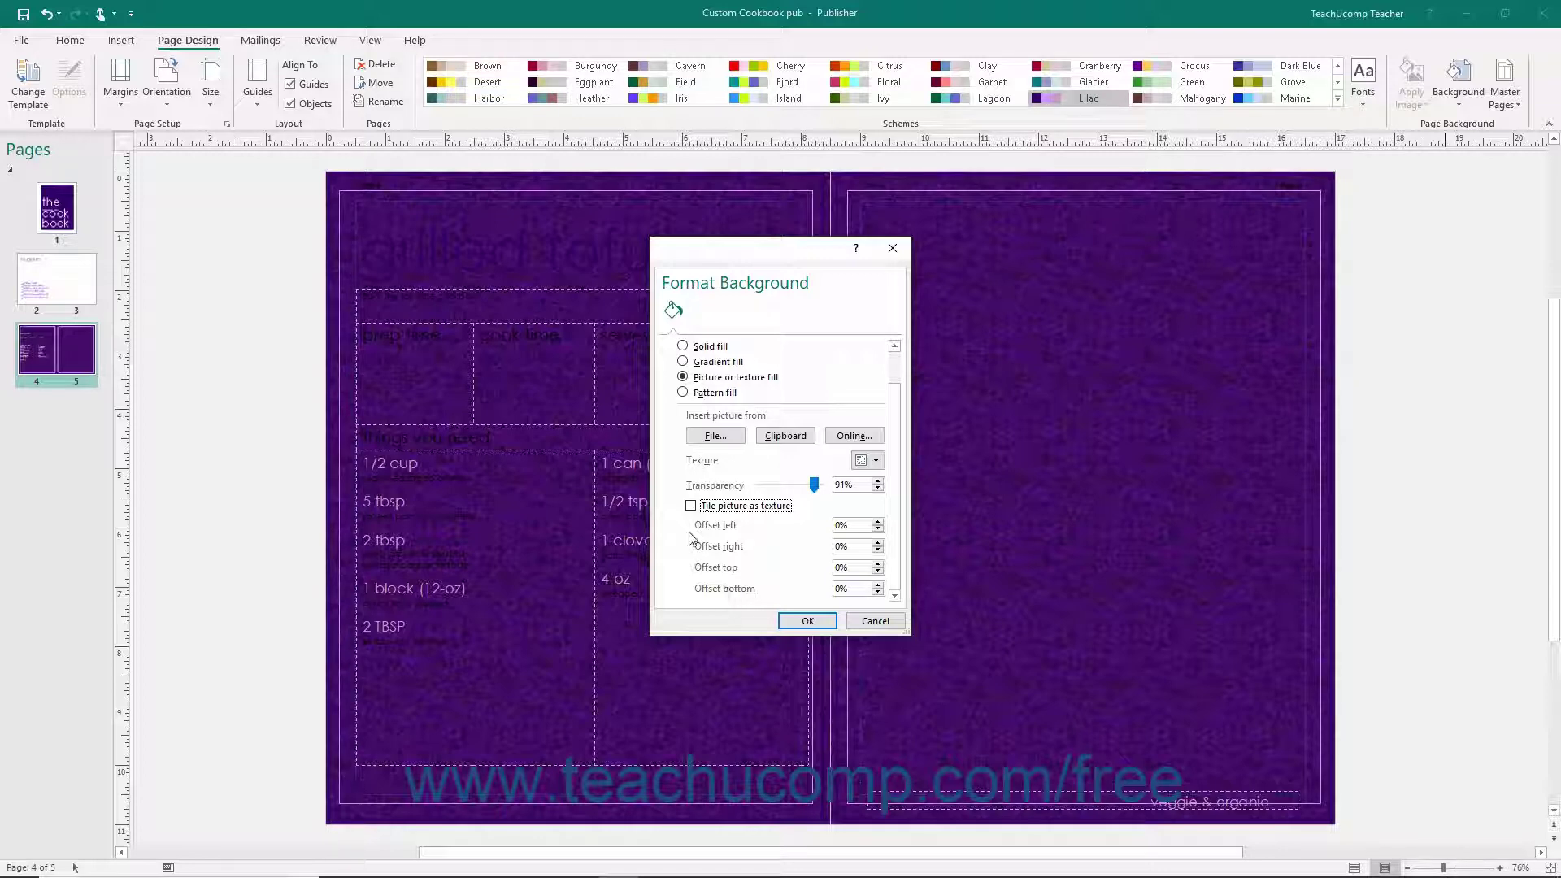
pyautogui.click(690, 506)
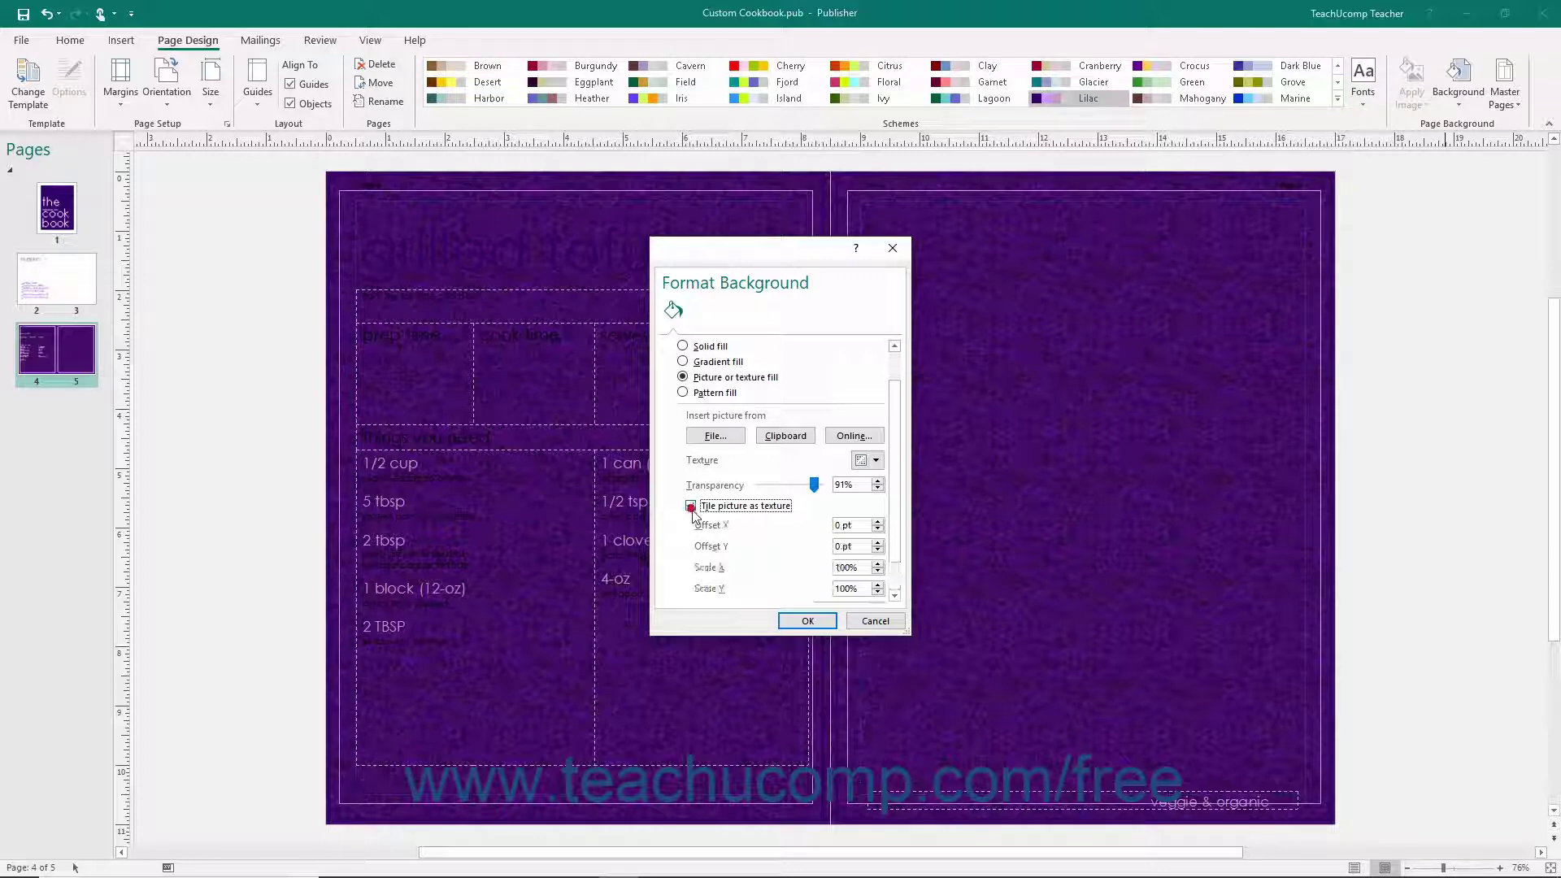
# Step: Apply the faint tiled picture background, then choose Pattern fill in Format Background
pyautogui.click(807, 620)
pyautogui.click(1437, 111)
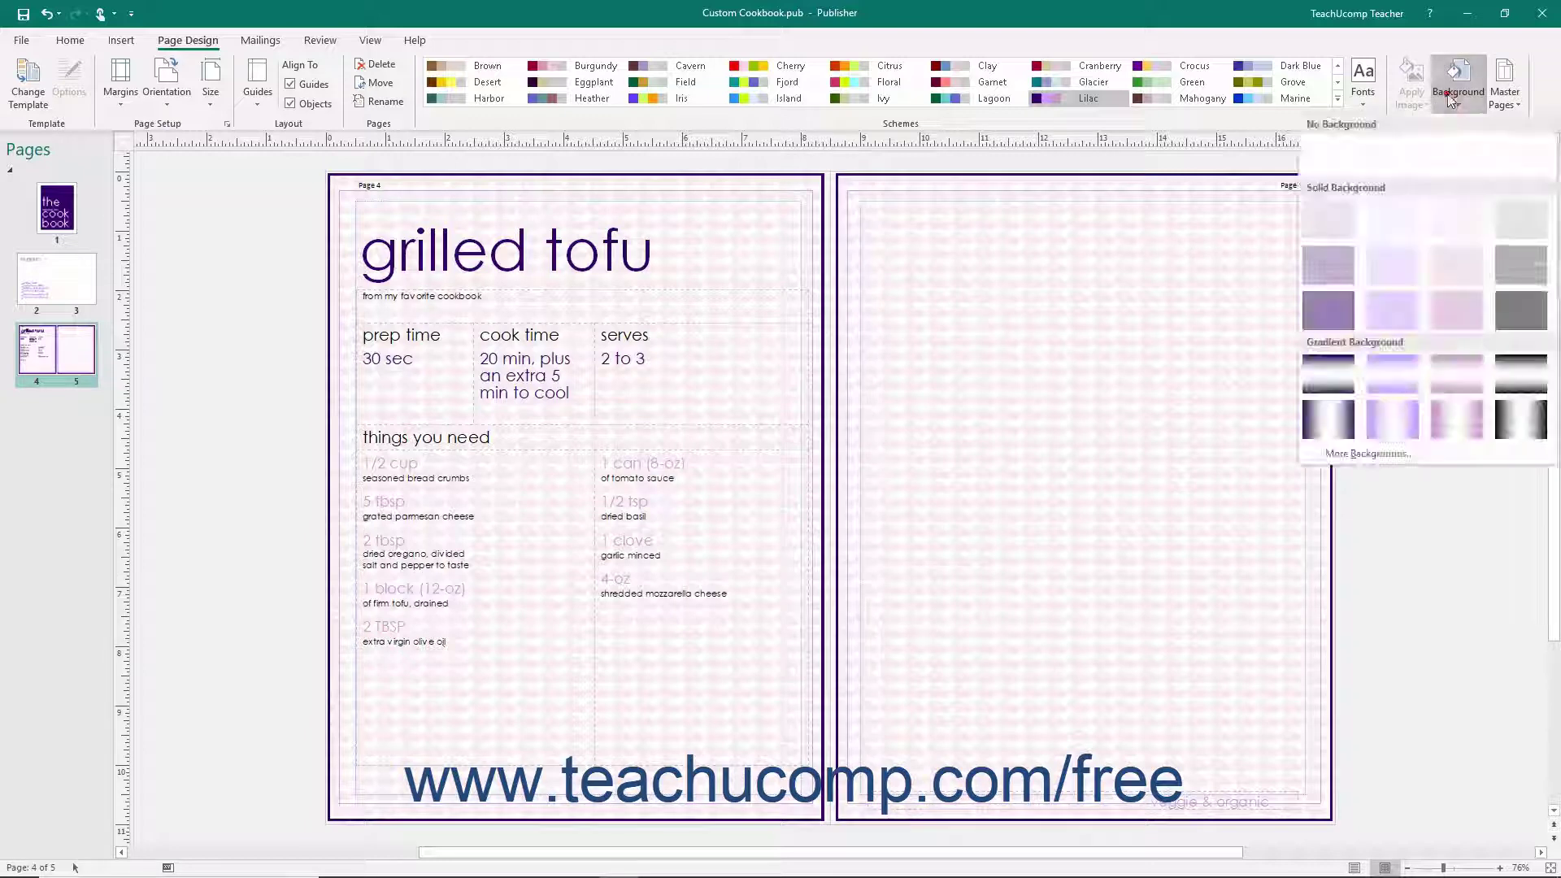
pyautogui.click(1369, 449)
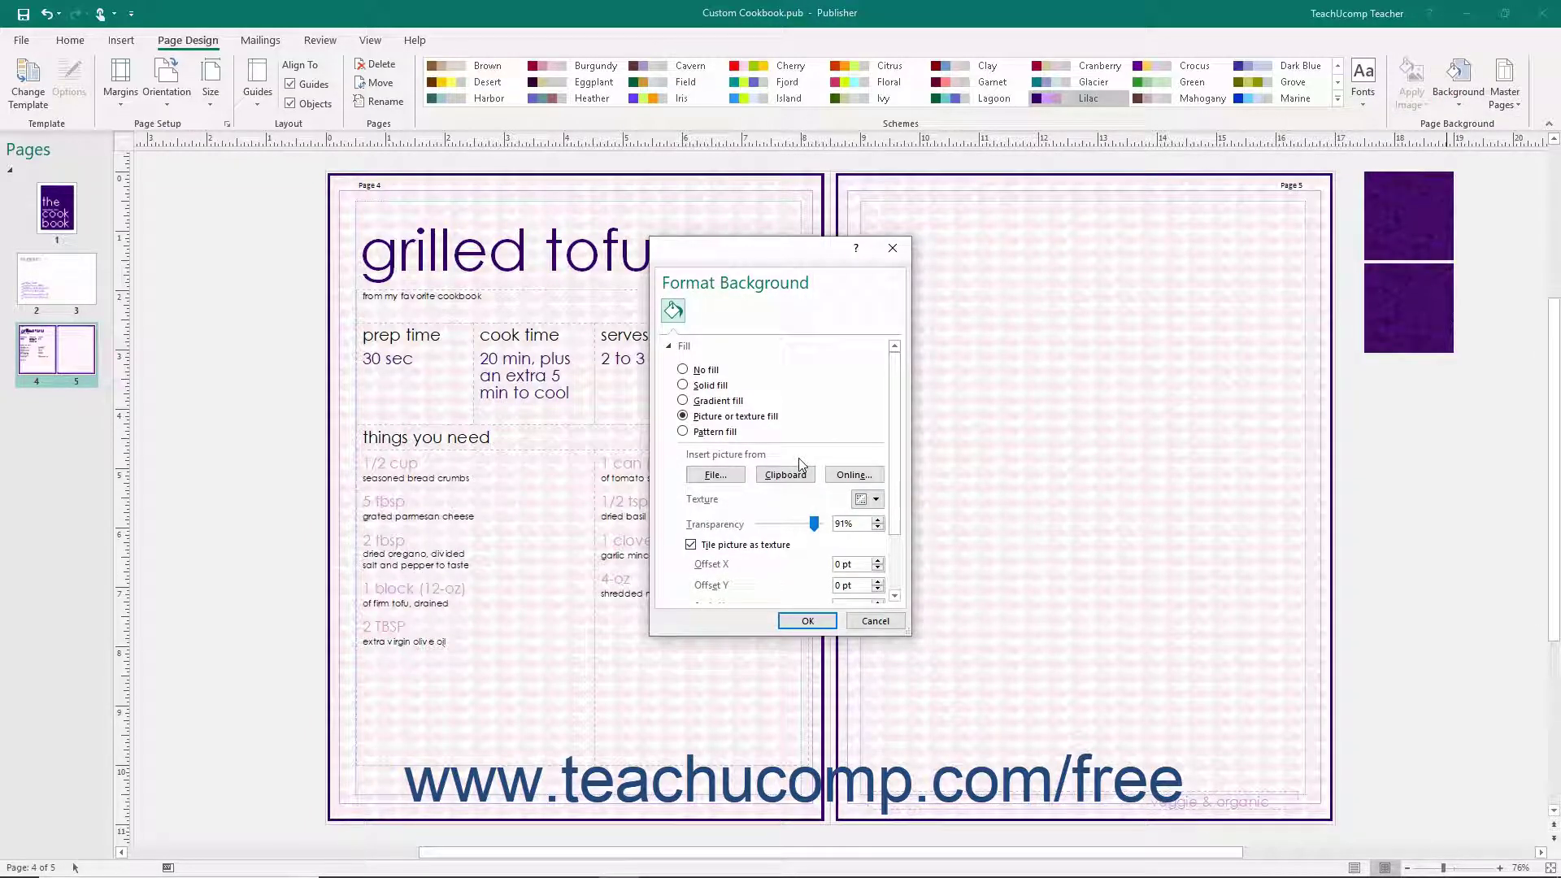
pyautogui.click(683, 433)
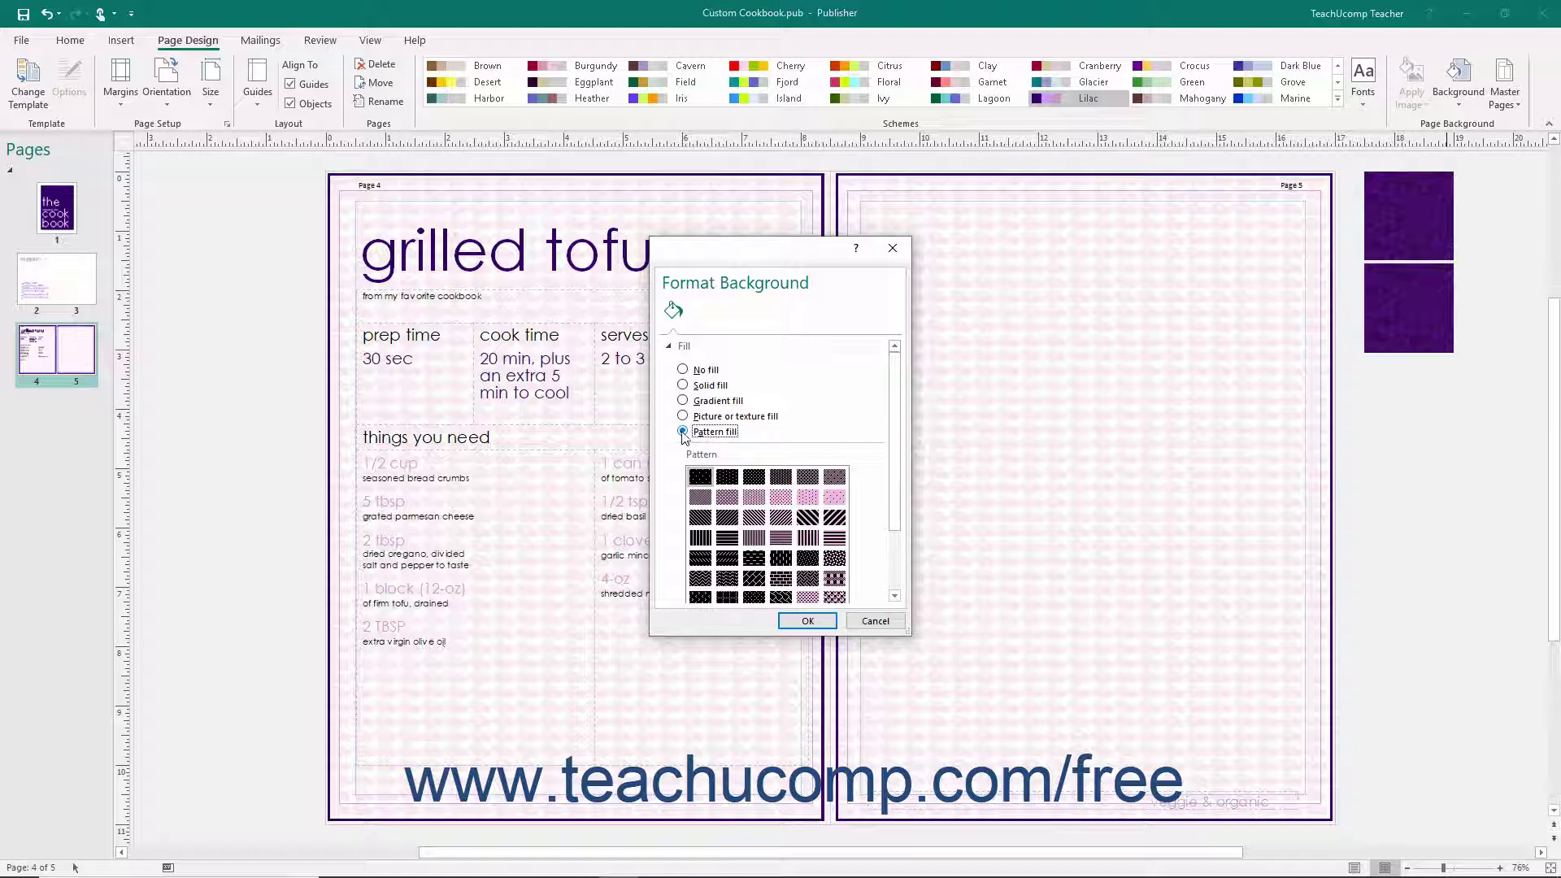
# Step: Apply the pink dotted pattern to the spread background over a light scheme background colour
pyautogui.scroll(-2, 757, 523)
pyautogui.click(787, 420)
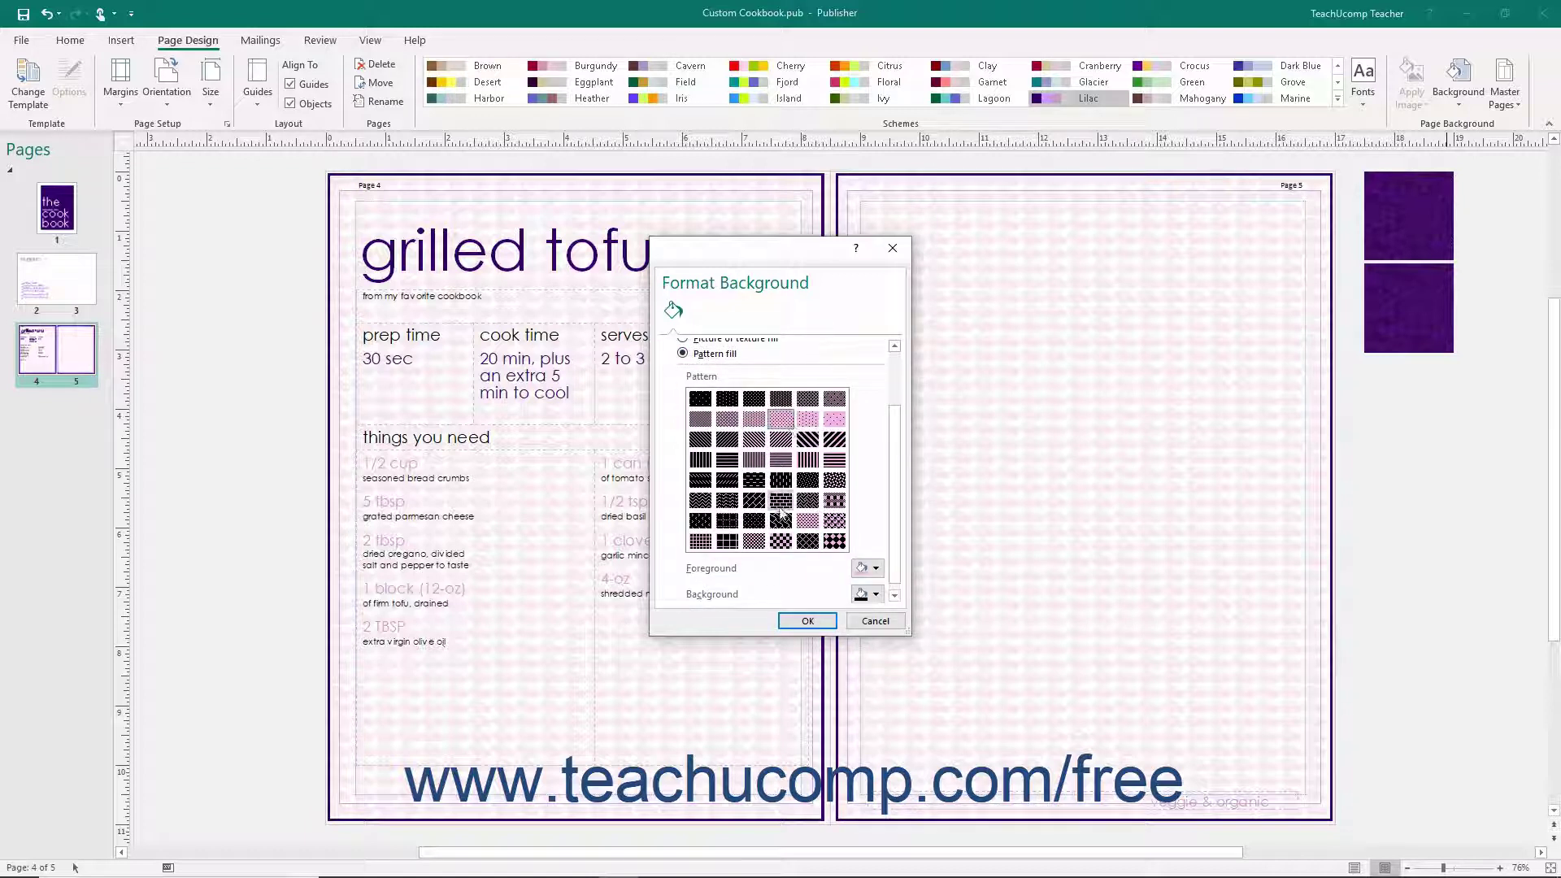
pyautogui.click(875, 596)
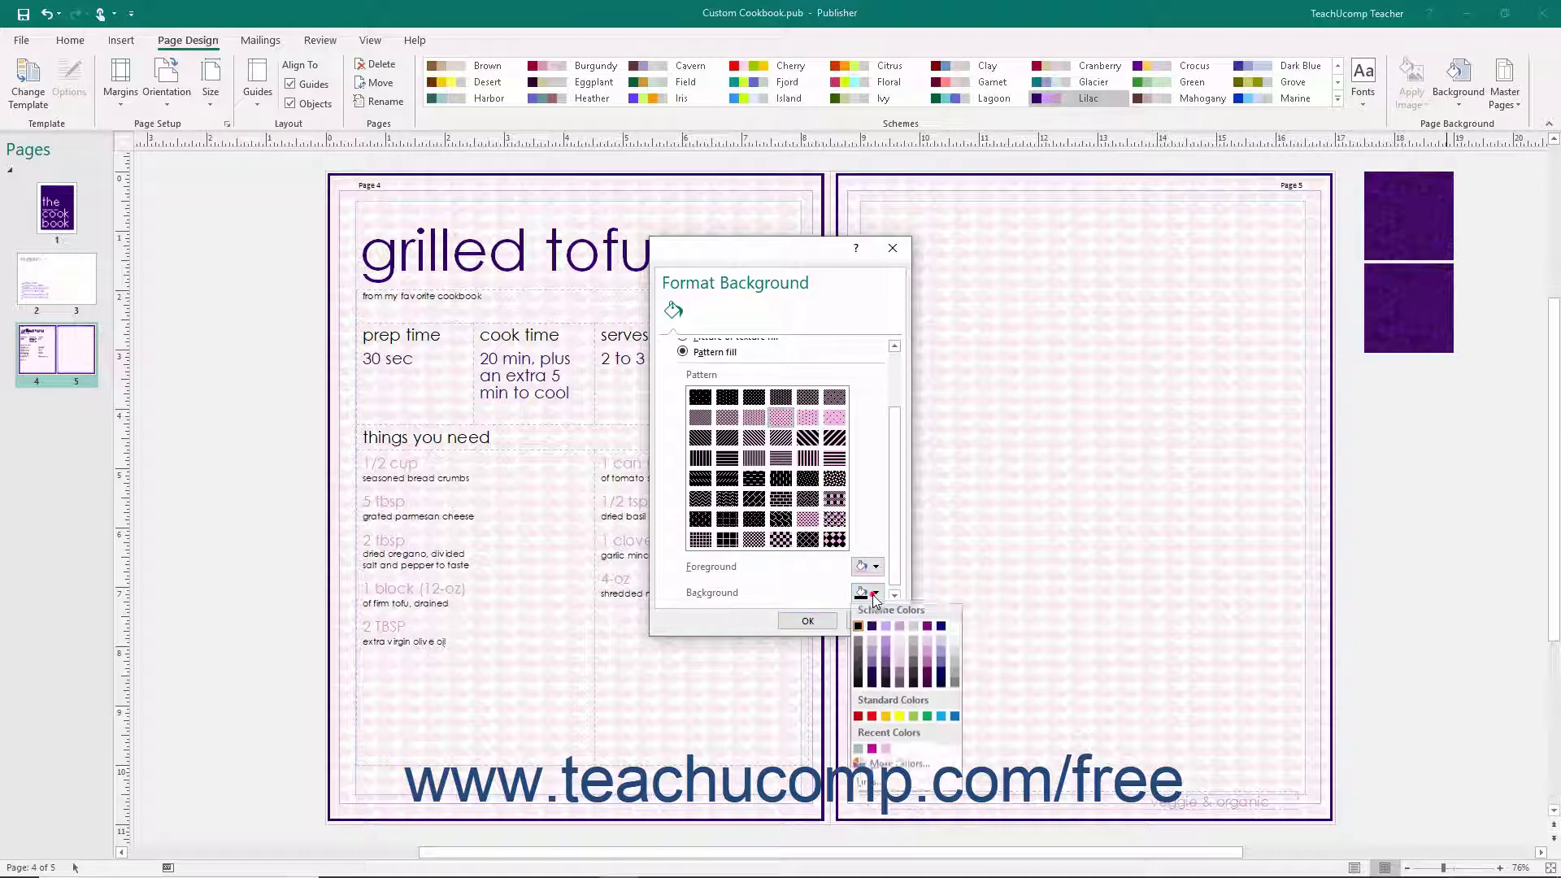
pyautogui.click(953, 632)
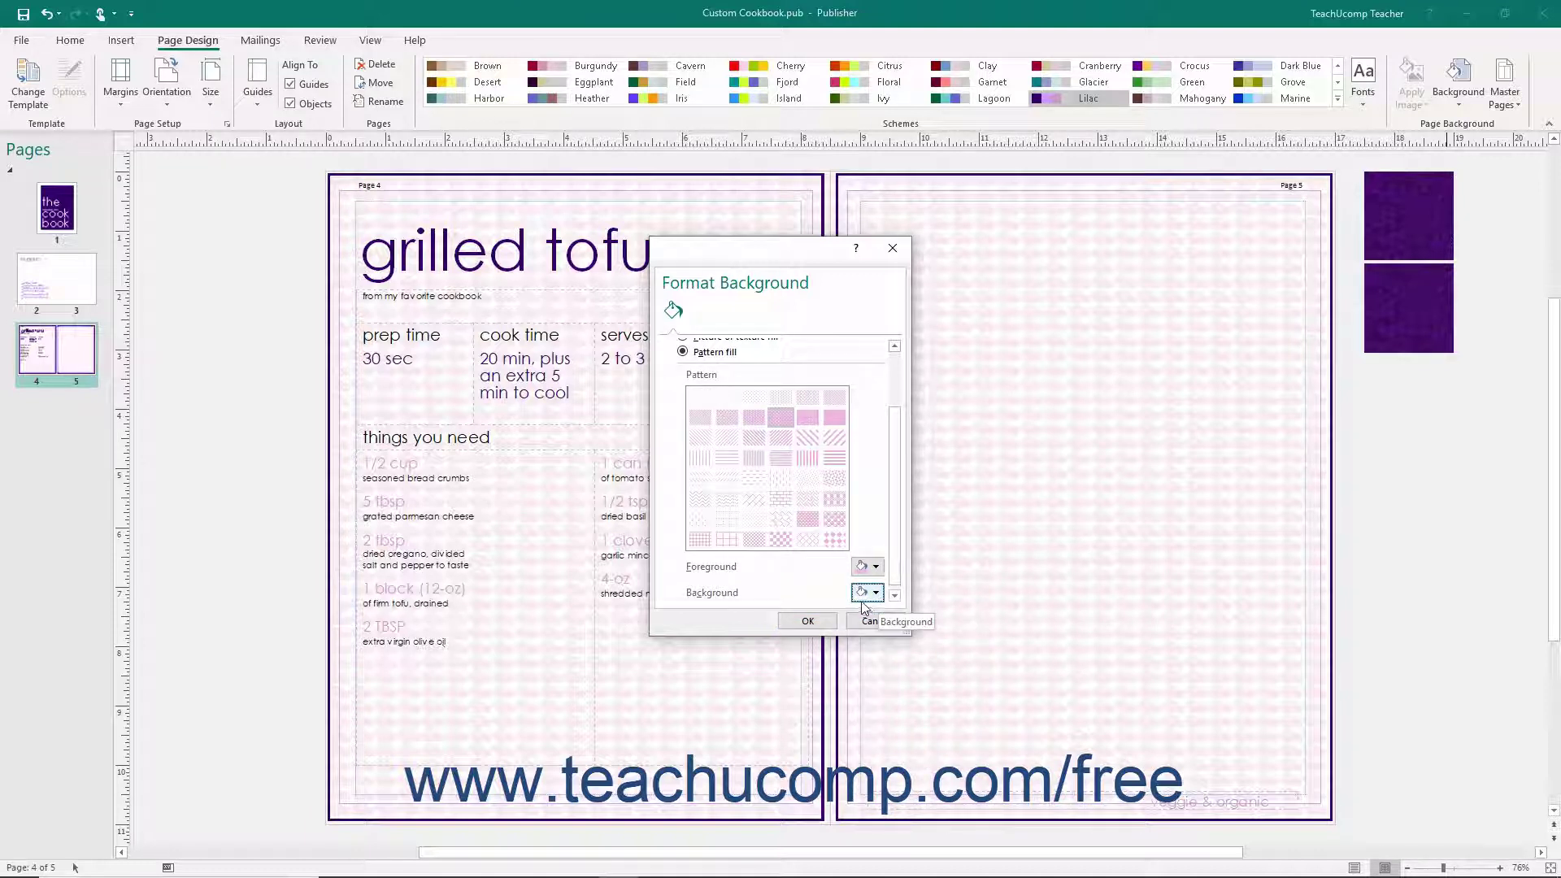